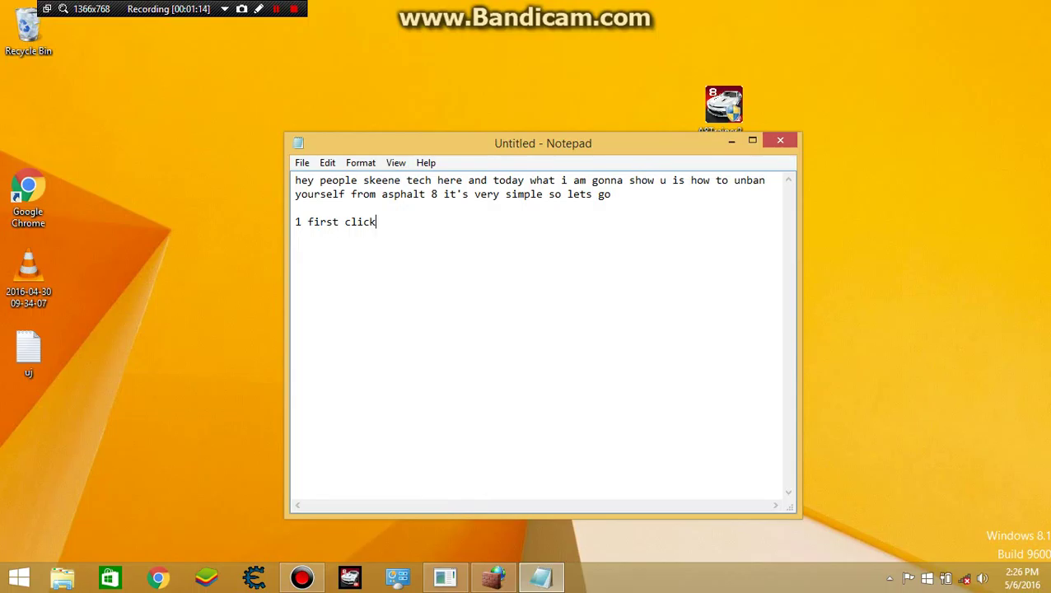
Complete line 1 of the note with "on the windows button on your keyboard with the r button on your keyboard", and open the Run dialog.
{"action": "type", "text": "on"}
{"action": "key", "text": "BackSpace"}
{"action": "key", "text": "BackSpace"}
{"action": "type", "text": "on the windows"}
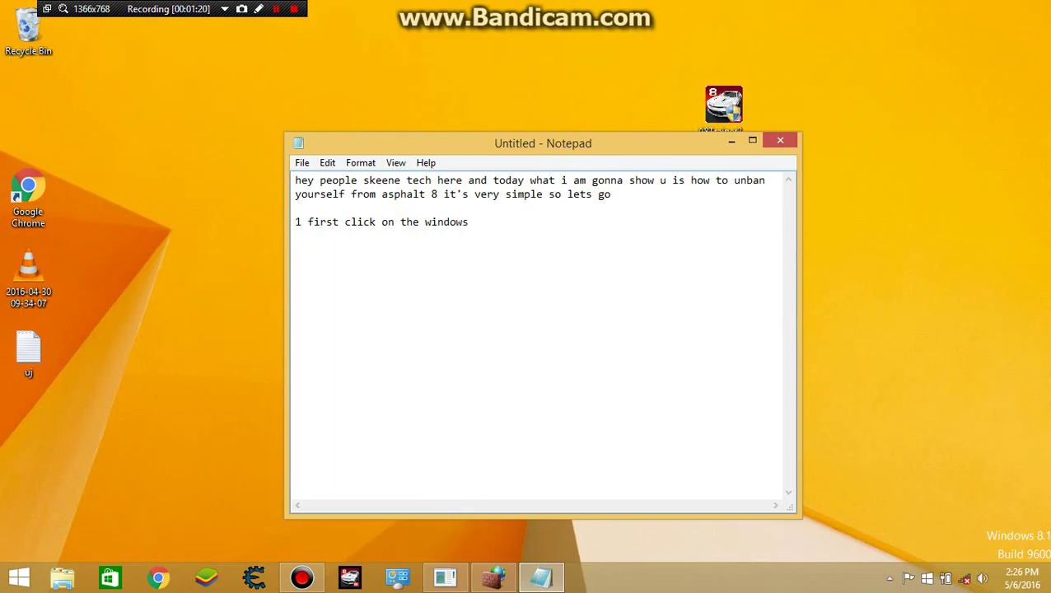
{"action": "type", "text": " button on your key"}
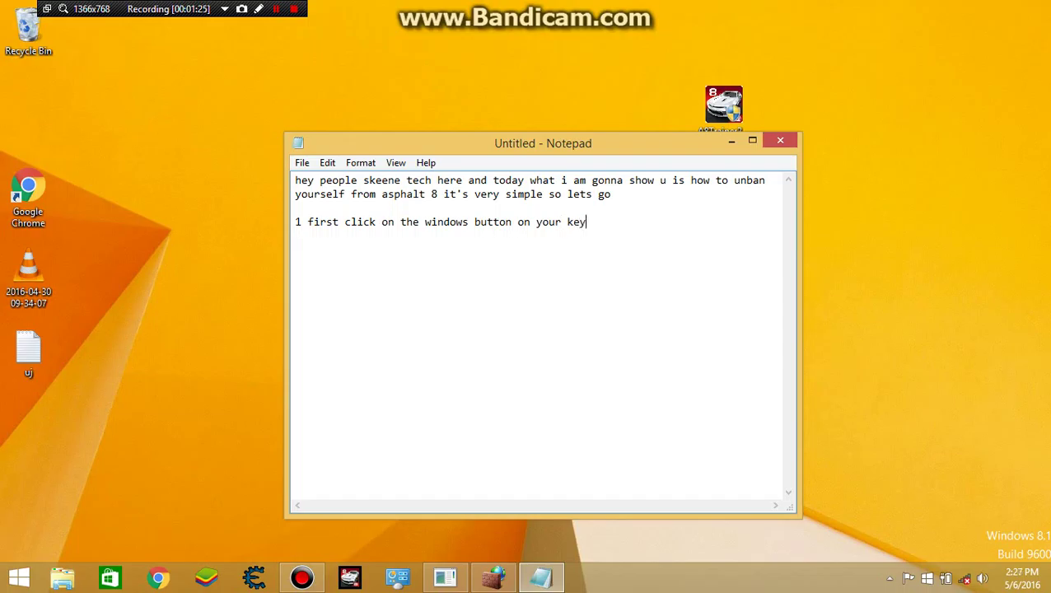
{"action": "type", "text": "board with the r"}
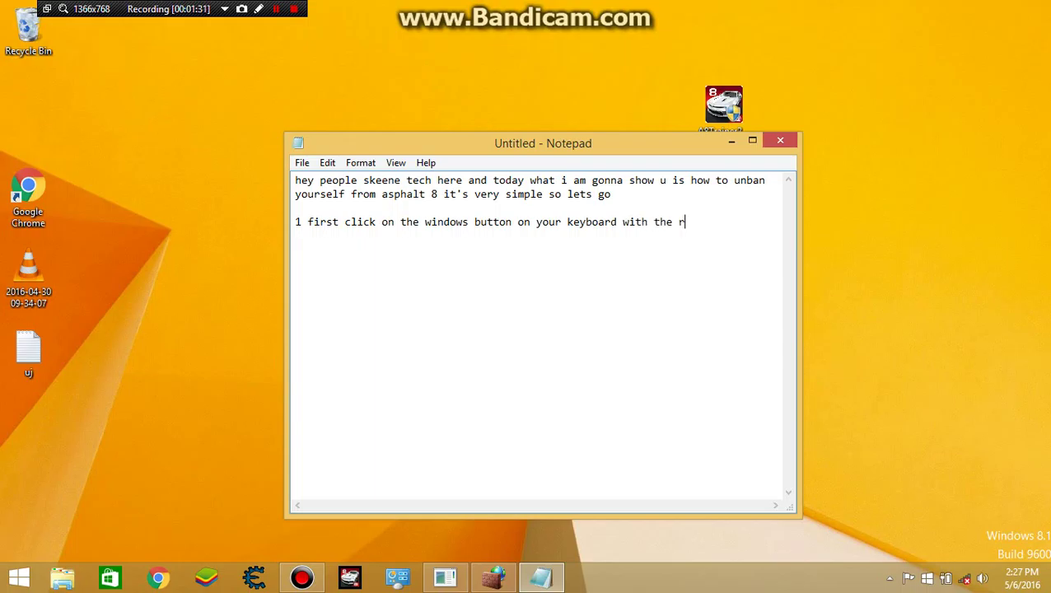
{"action": "type", "text": " button on you"}
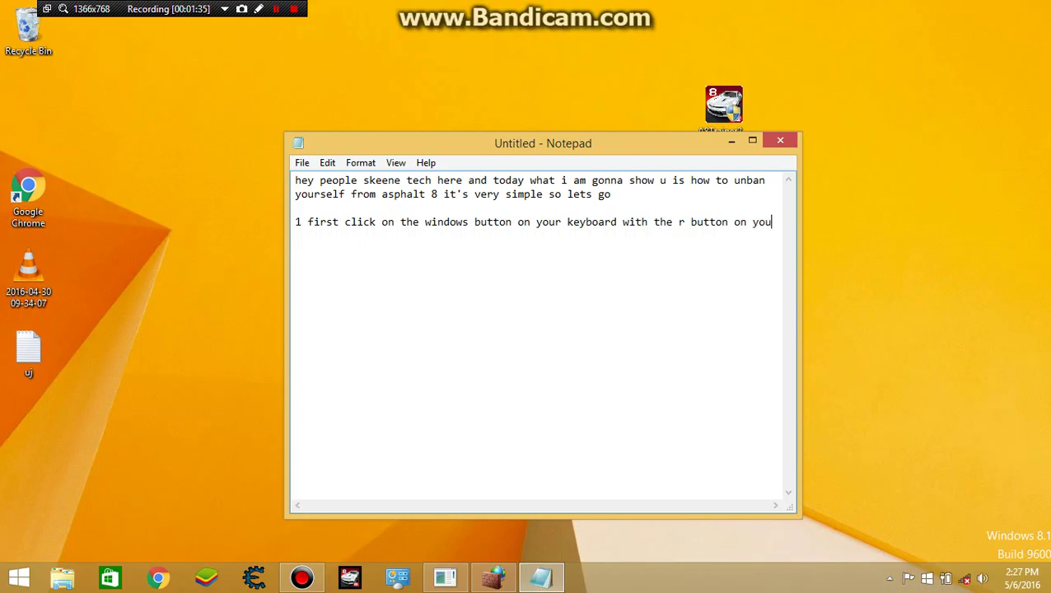
{"action": "type", "text": "r"}
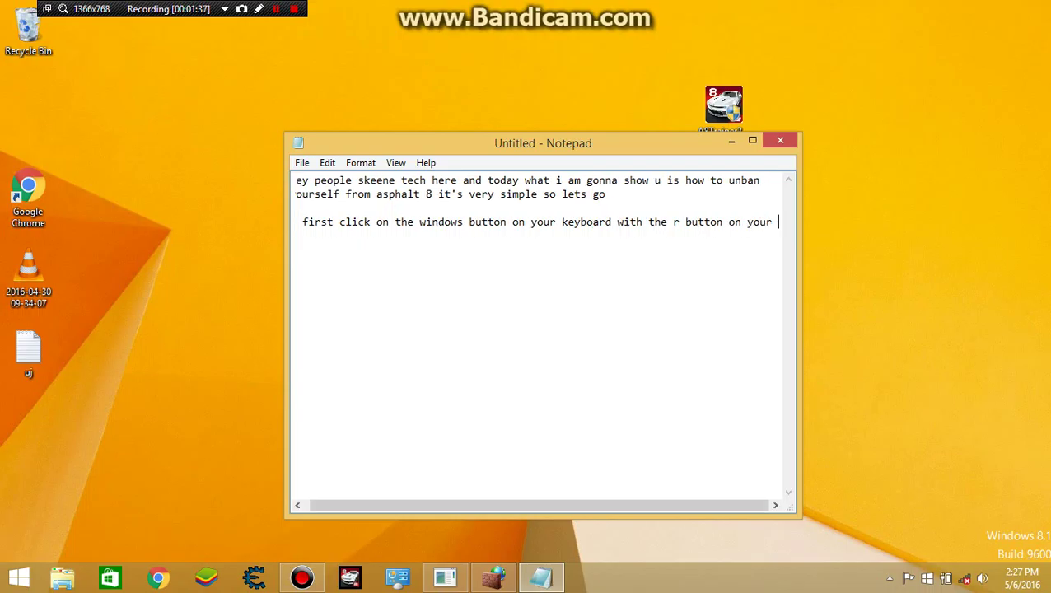
{"action": "key", "text": "Return"}
{"action": "type", "text": "k"}
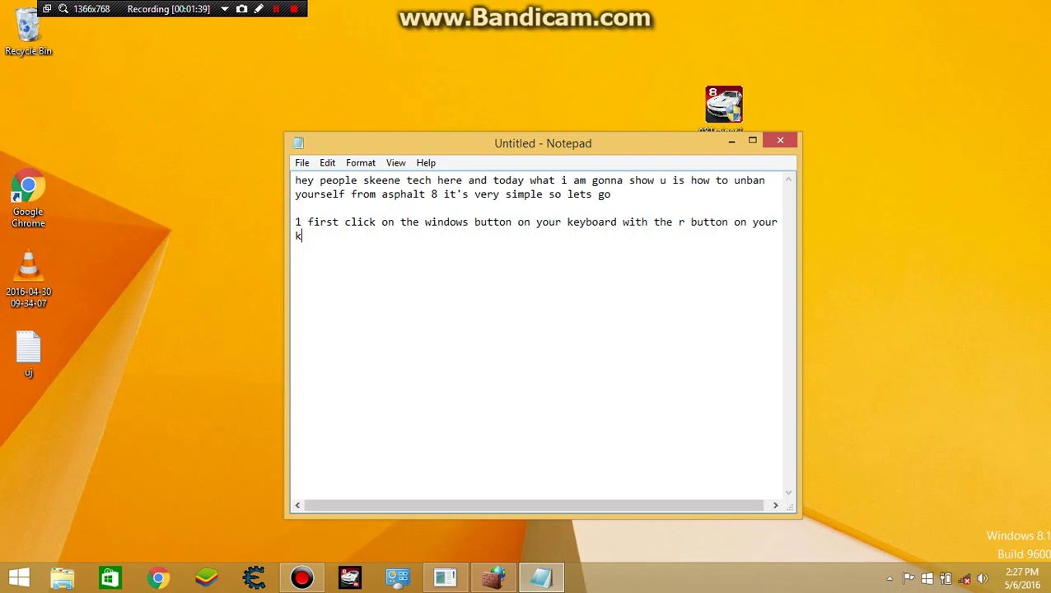
{"action": "type", "text": "eyboard"}
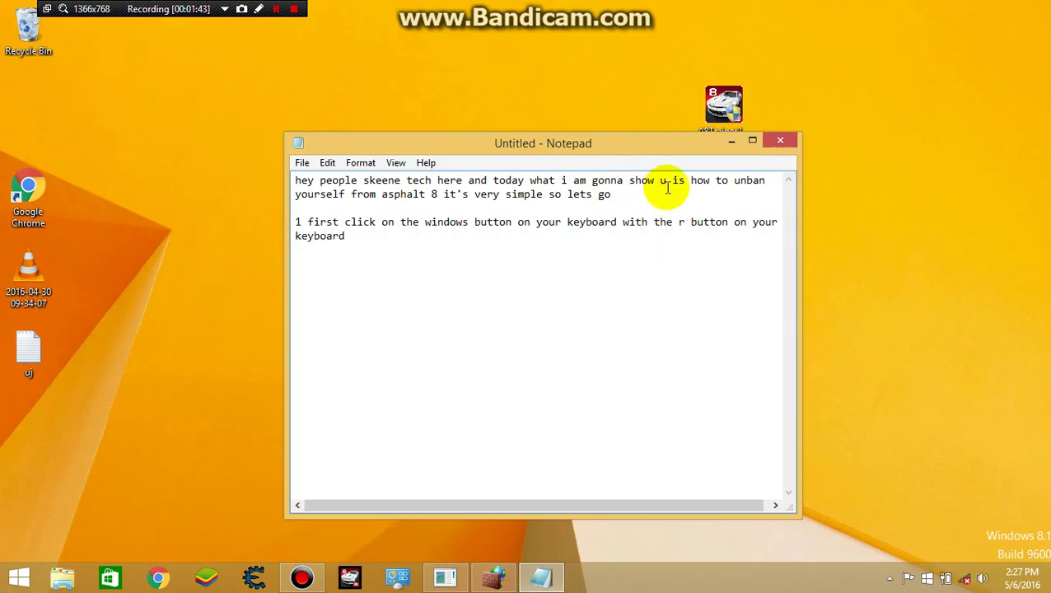
{"action": "left_click", "coordinate": [730, 142]}
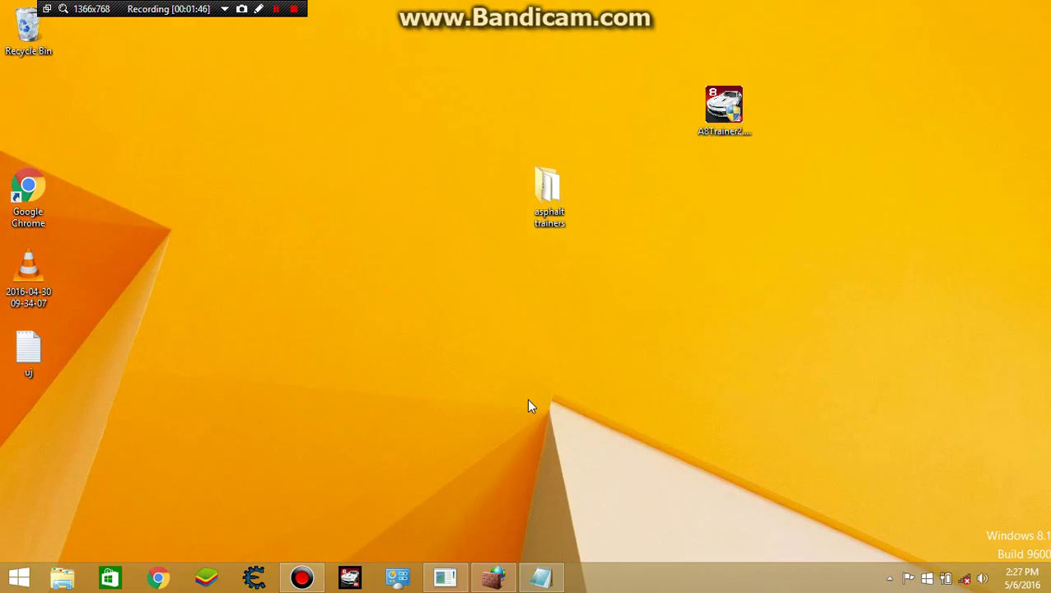
{"action": "key", "text": "super+r"}
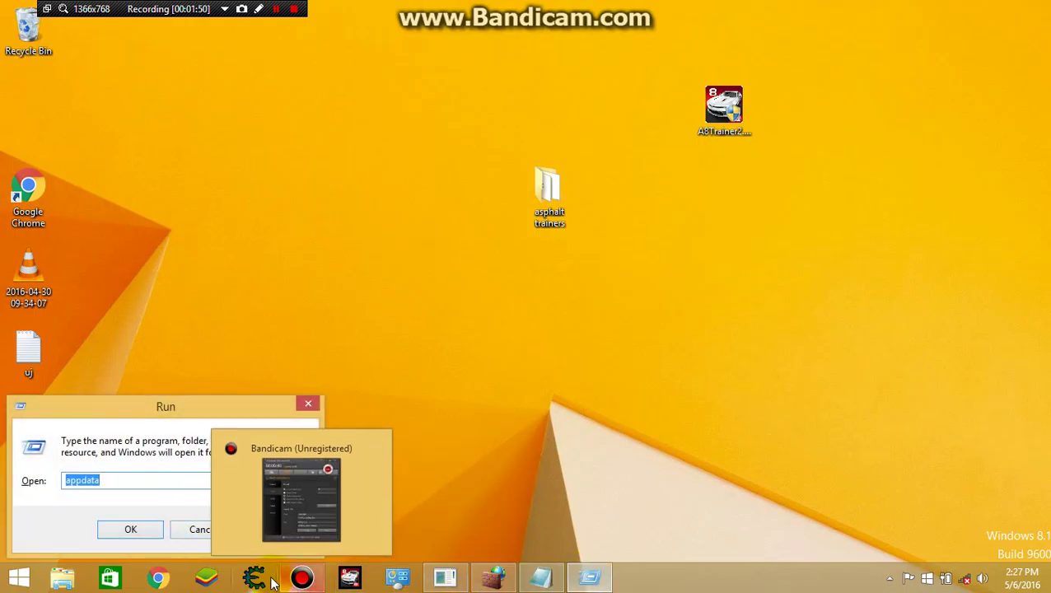
Add the line "2 type appdata and click ok" to the Notepad note, and open the appdata folder through the Run dialog.
{"action": "left_click", "coordinate": [547, 580]}
{"action": "left_click", "coordinate": [591, 445]}
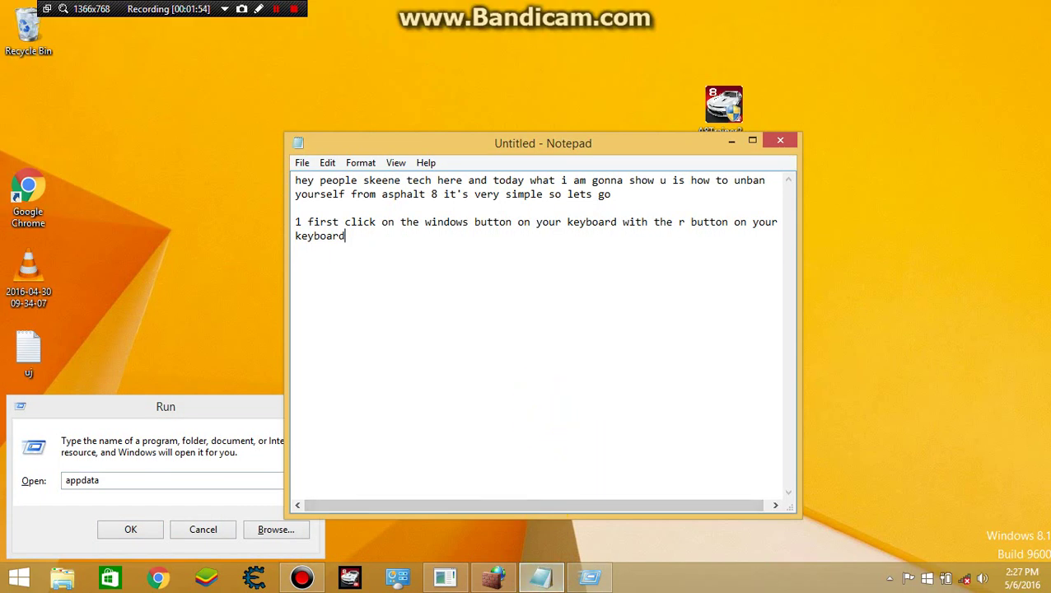
{"action": "key", "text": "Return"}
{"action": "type", "text": "2 type appdata"}
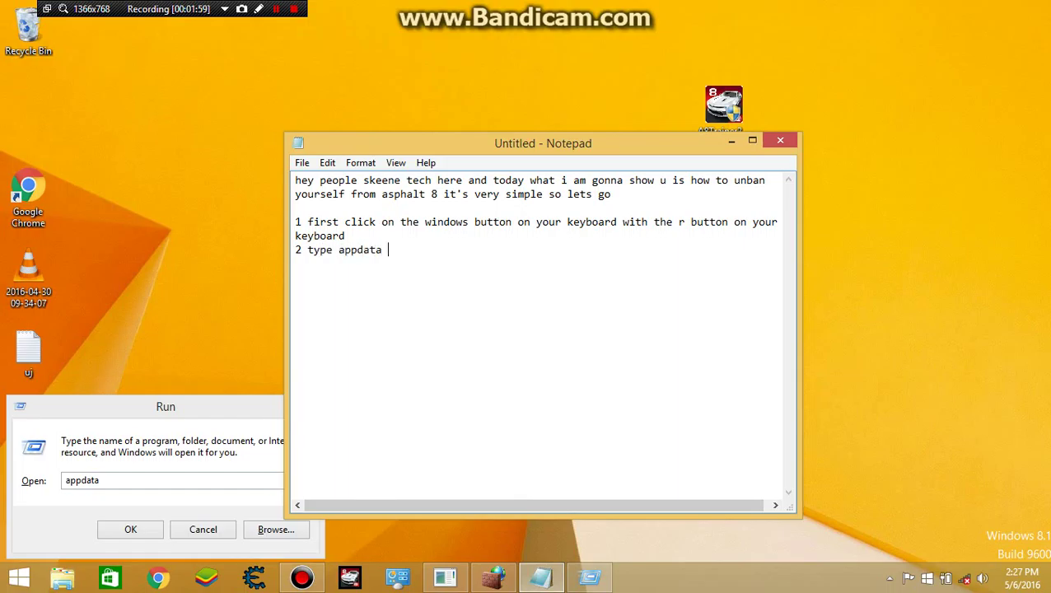
{"action": "type", "text": " and click ok"}
{"action": "left_click", "coordinate": [732, 140]}
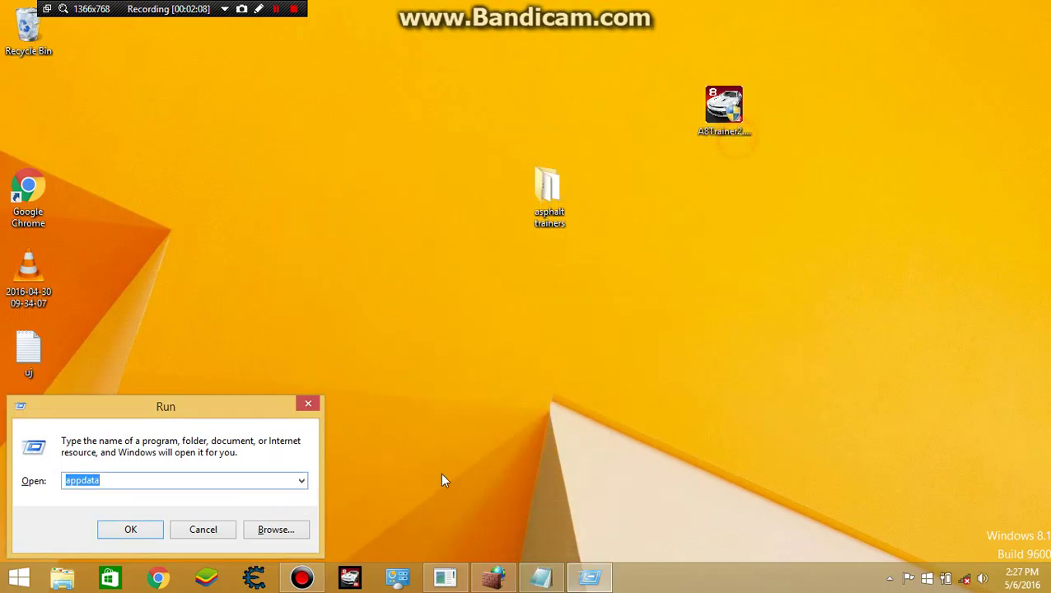
{"action": "left_click", "coordinate": [133, 532]}
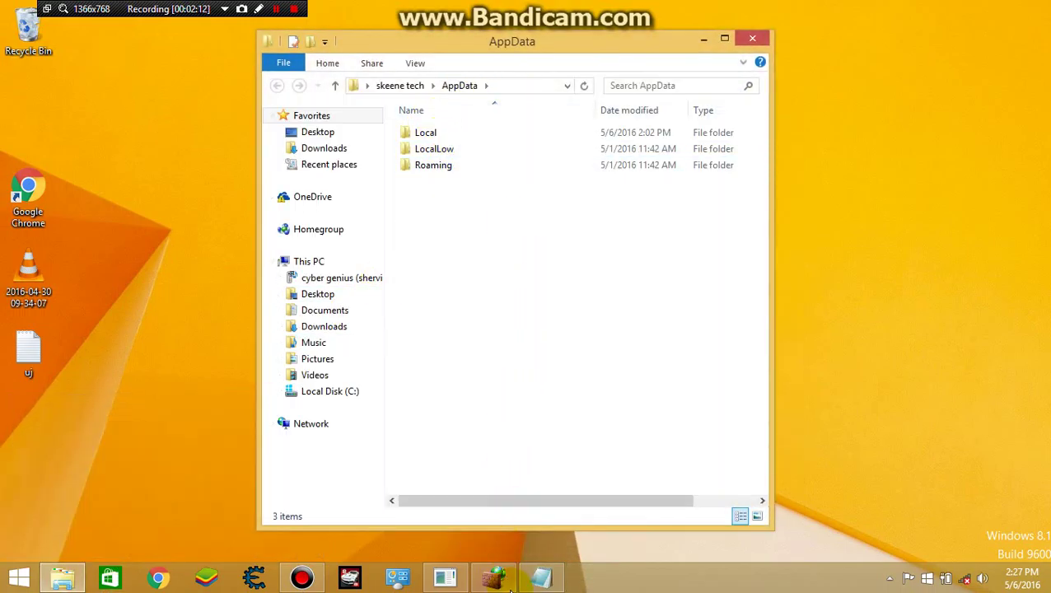
Move the Notepad window aside from the folder window and add the line "3 now click local" to the note.
{"action": "left_click", "coordinate": [540, 577]}
{"action": "left_click_drag", "start_coordinate": [530, 163], "coordinate": [787, 168]}
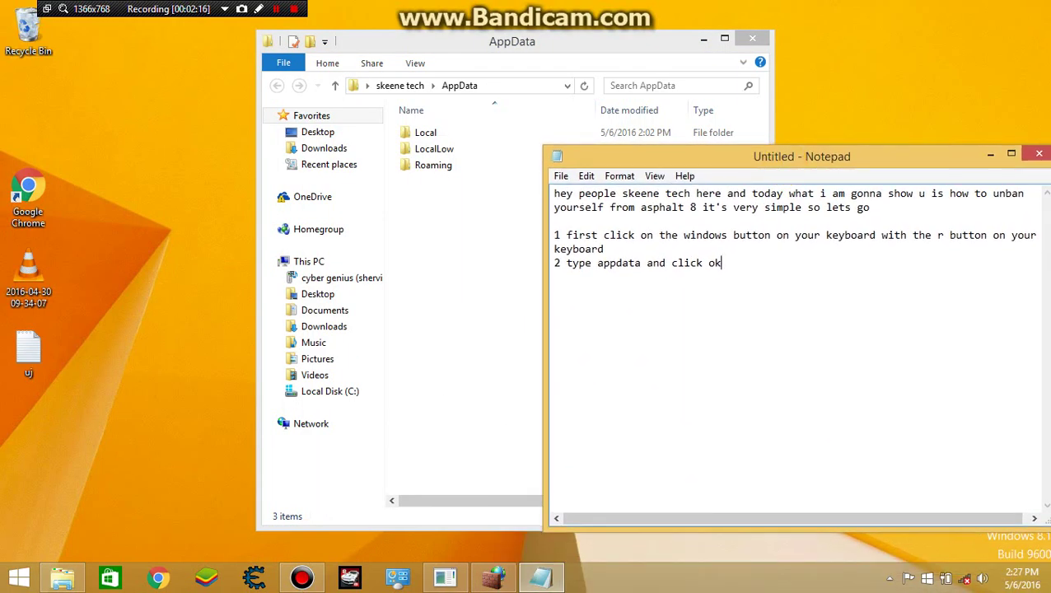
{"action": "key", "text": "Return"}
{"action": "type", "text": "3 now click local"}
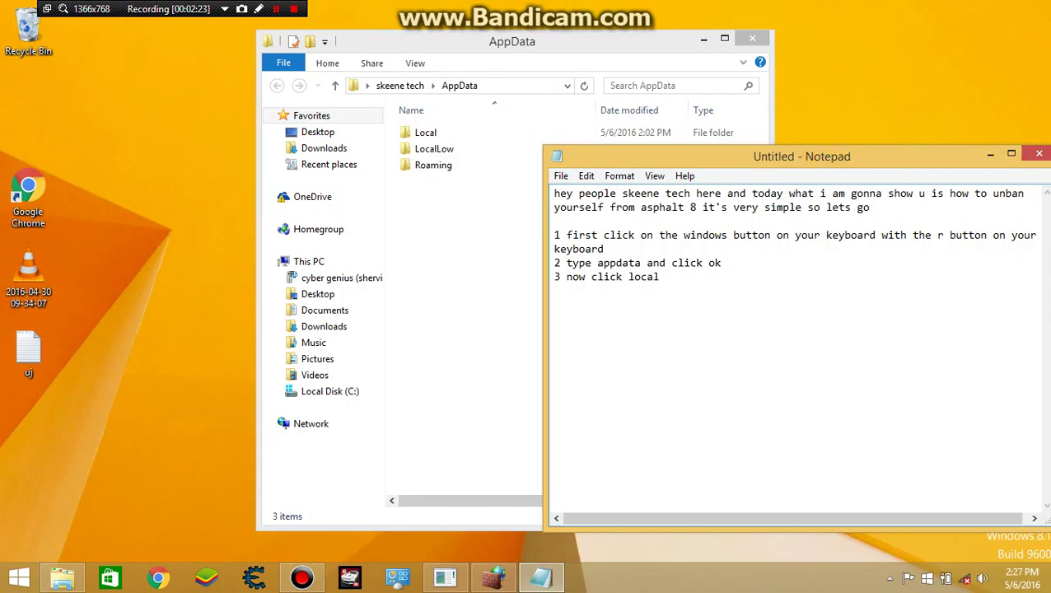
Minimize the note and open the Local folder inside AppData in File Explorer.
{"action": "left_click", "coordinate": [989, 155]}
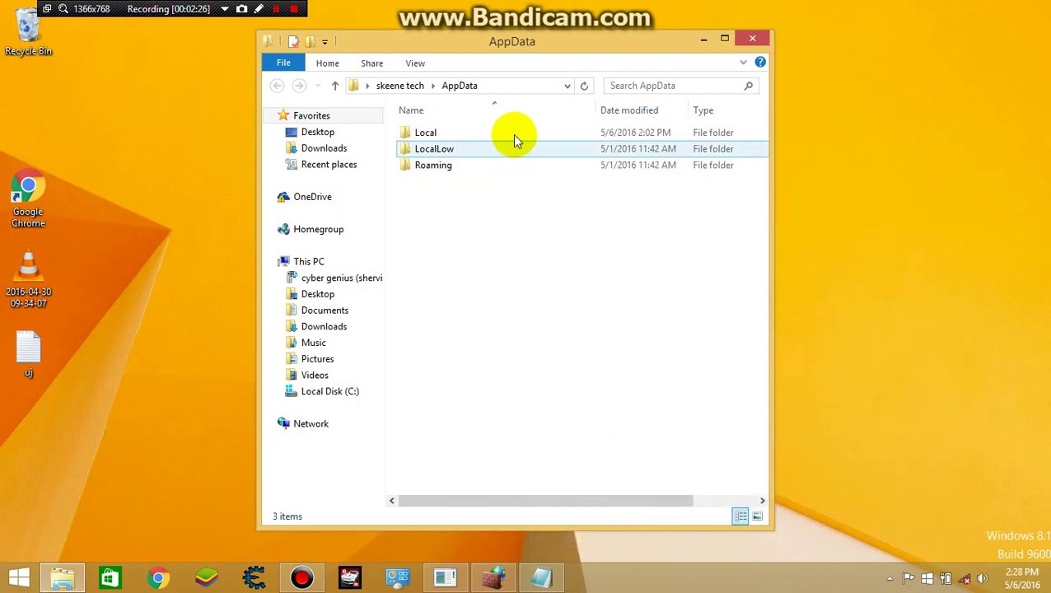
{"action": "left_click", "coordinate": [512, 133]}
{"action": "double_click", "coordinate": [511, 132]}
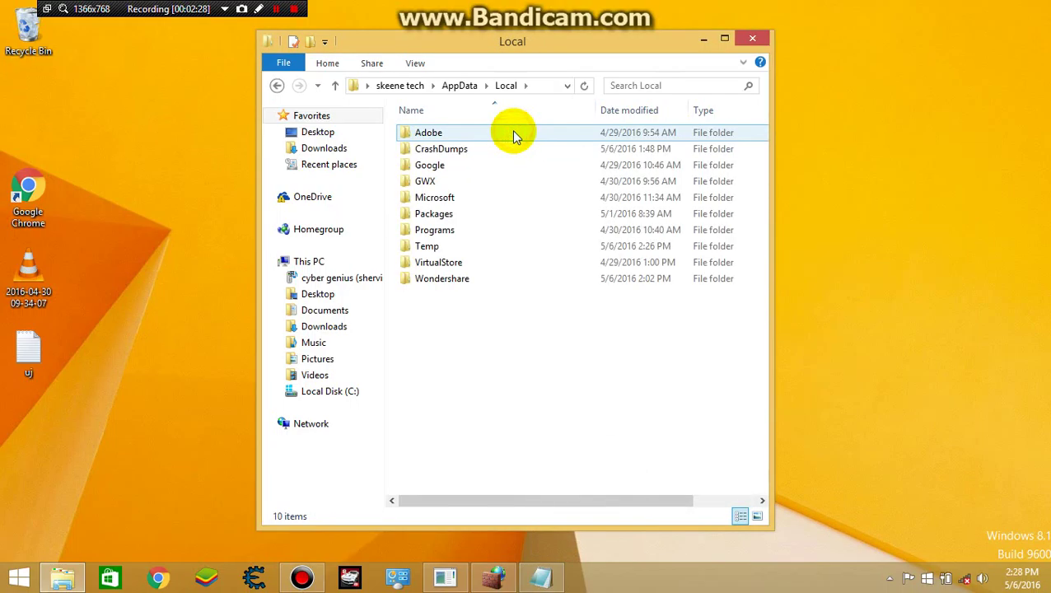
Add the line "4 then packages" to the Notepad note, and open the Packages folder inside Local.
{"action": "left_click", "coordinate": [541, 577]}
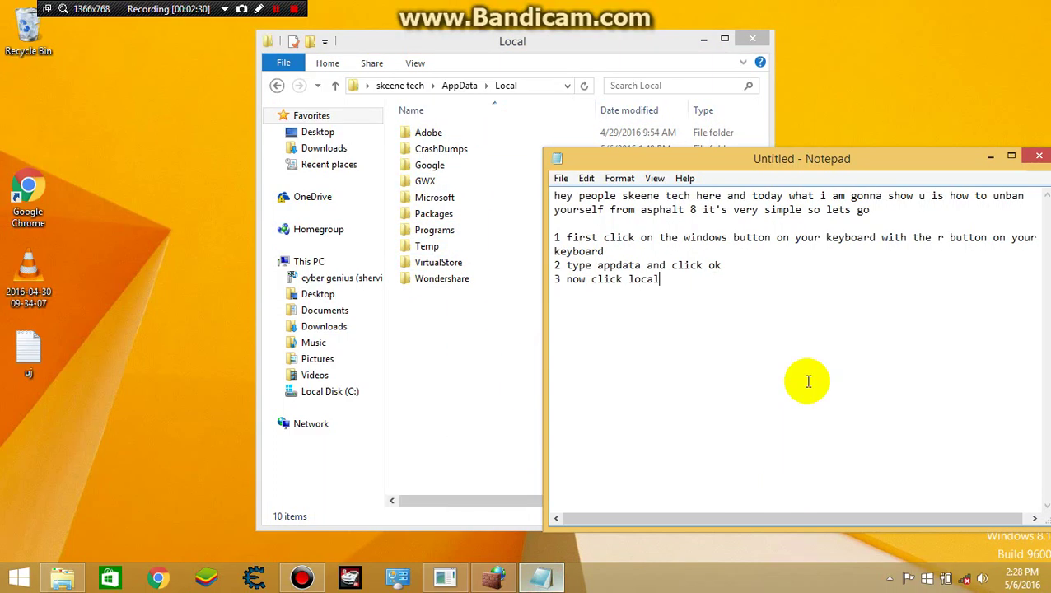
{"action": "type", "text": "4th"}
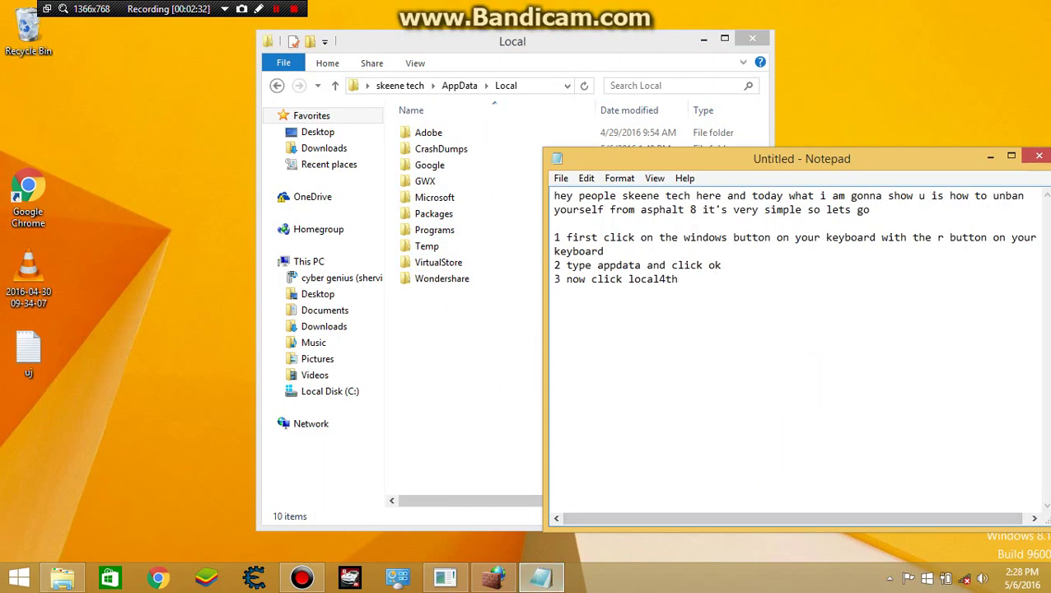
{"action": "key", "text": "BackSpace"}
{"action": "key", "text": "BackSpace"}
{"action": "key", "text": "BackSpace"}
{"action": "key", "text": "BackSpace"}
{"action": "type", "text": "4 then packages"}
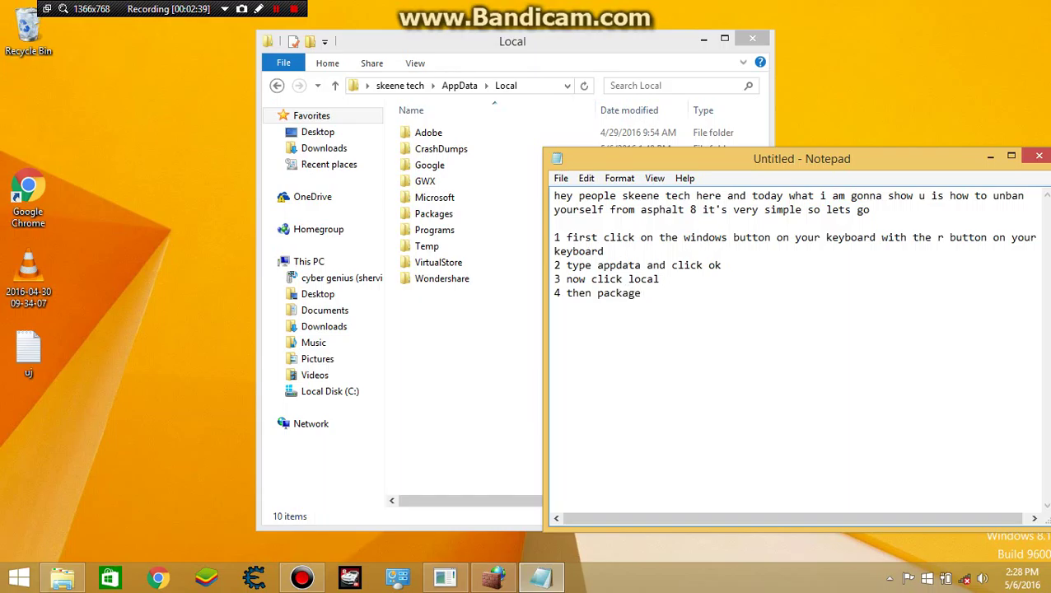
{"action": "left_click", "coordinate": [990, 155]}
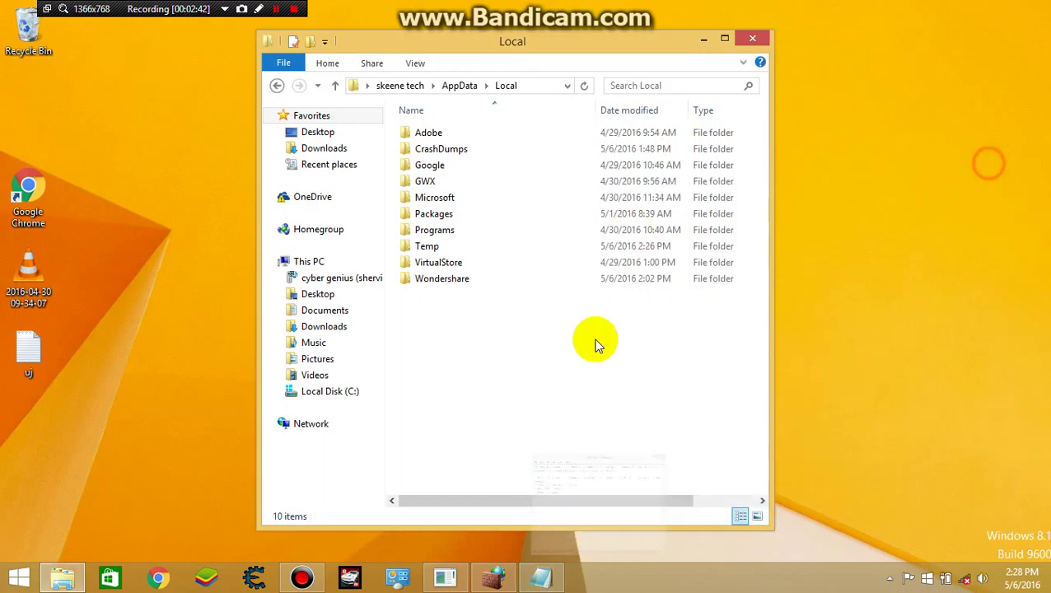
{"action": "double_click", "coordinate": [424, 213]}
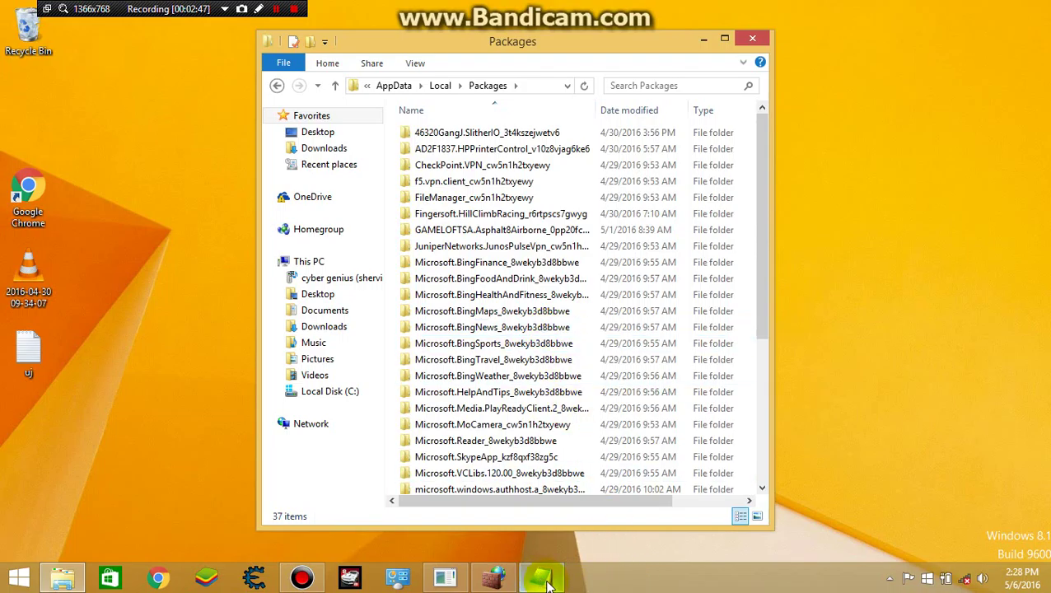
Add the line "5 now search for gameloftsa.asphalt8......." to the Notepad note, and open the GAMELOFTSA.Asphalt8Airborne folder in Packages.
{"action": "mouse_move", "coordinate": [546, 582]}
{"action": "left_click", "coordinate": [539, 507]}
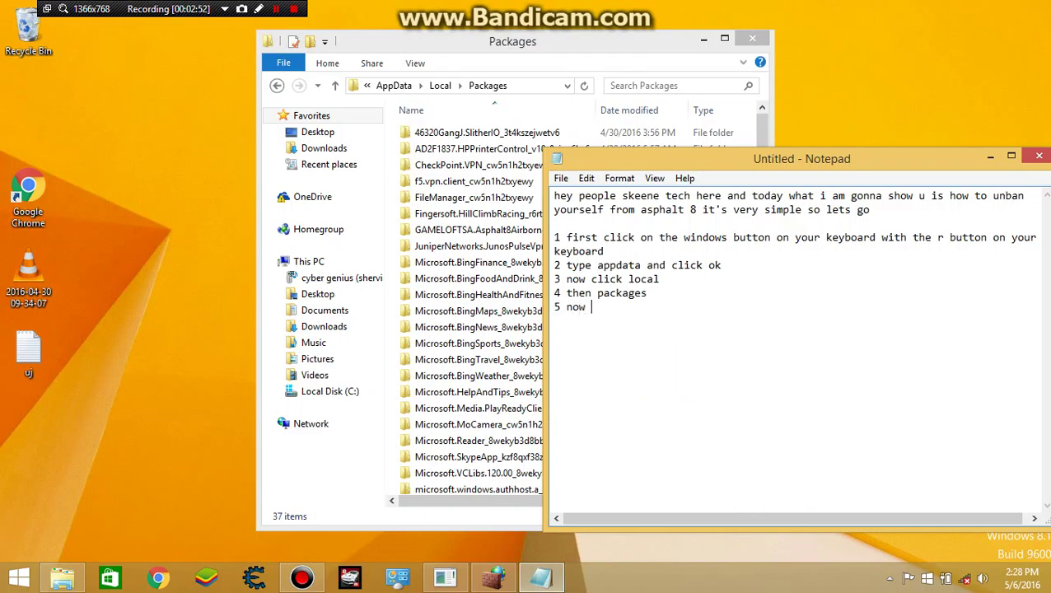
{"action": "type", "text": "earch for gameloftsa"}
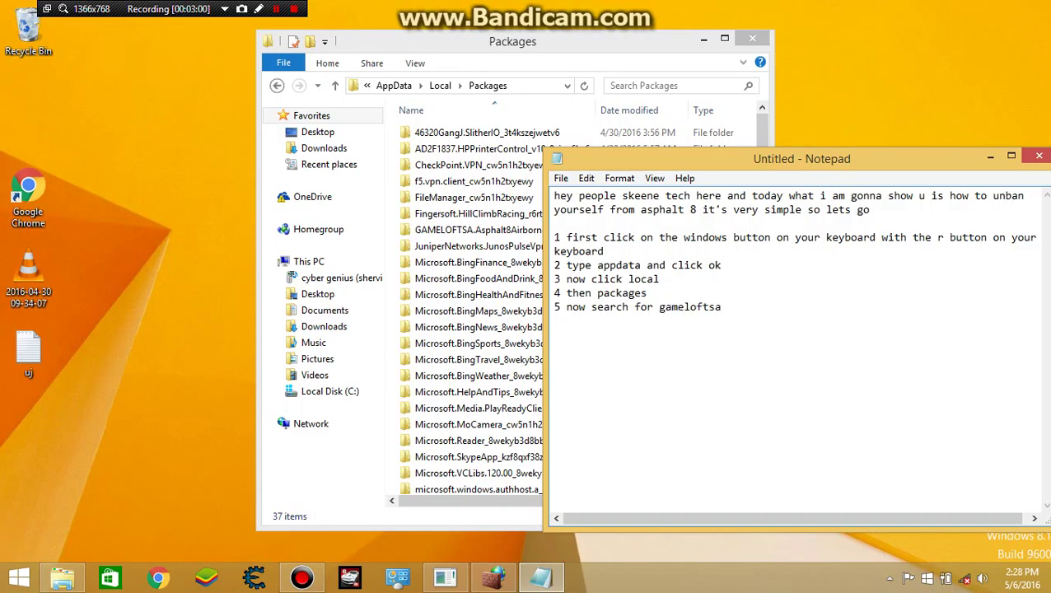
{"action": "type", "text": ".asphalt8....."}
{"action": "key", "text": "BackSpace"}
{"action": "type", "text": "..."}
{"action": "left_click", "coordinate": [991, 156]}
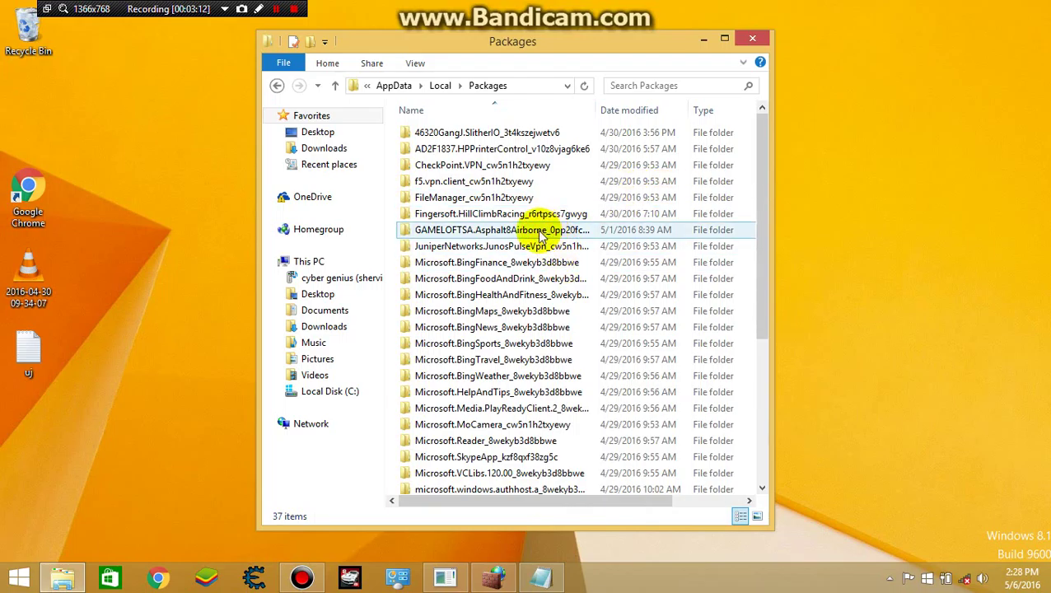
{"action": "double_click", "coordinate": [531, 230]}
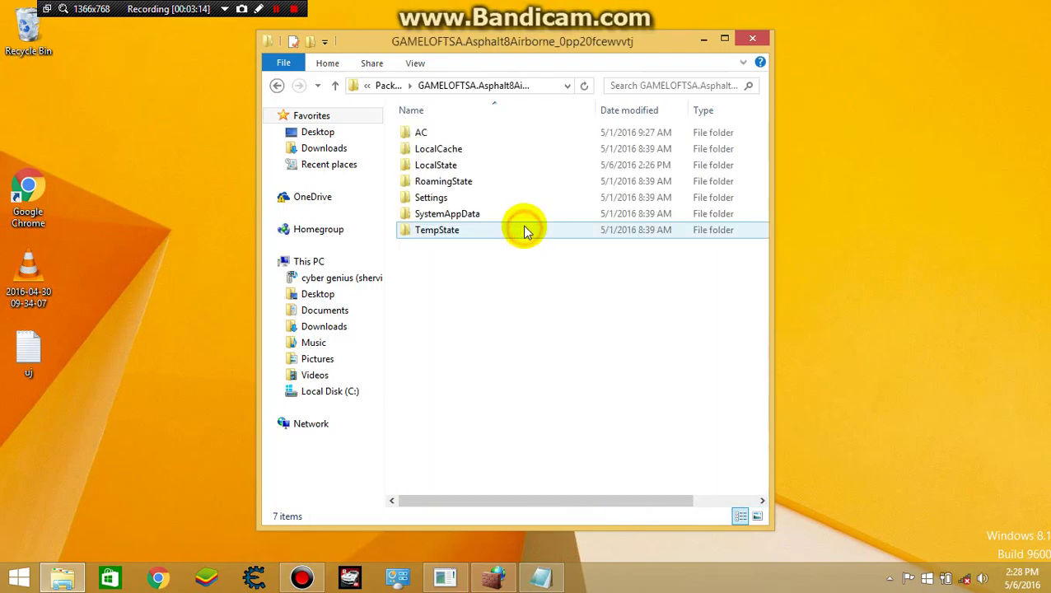
Add the line "6 now goto localstate" to the Notepad note, and open the LocalState folder of the Asphalt 8 package.
{"action": "left_click", "coordinate": [544, 572]}
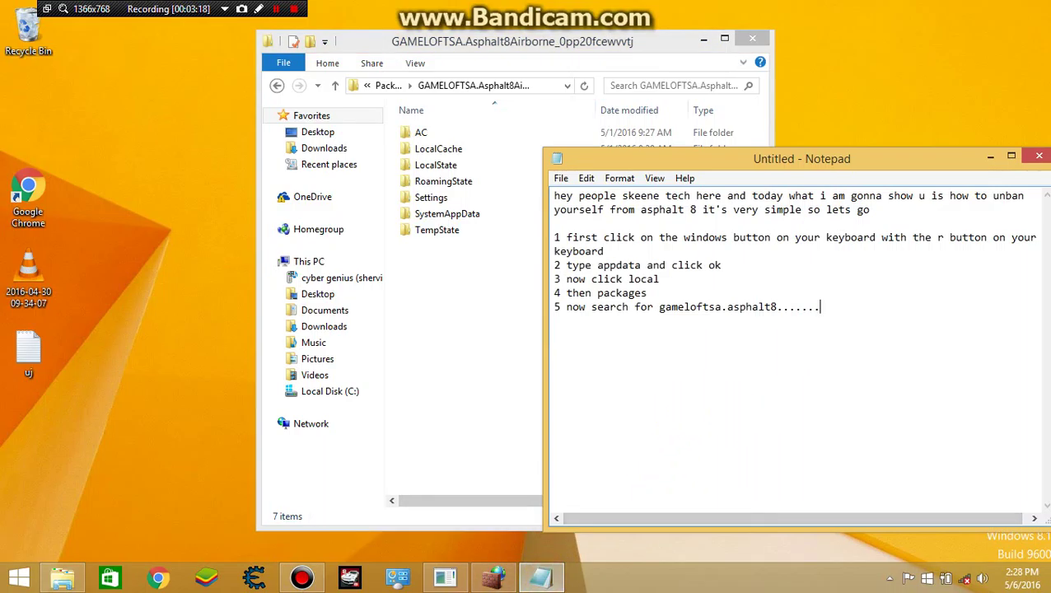
{"action": "type", "text": "now go"}
{"action": "key", "text": "BackSpace"}
{"action": "key", "text": "BackSpace"}
{"action": "key", "text": "BackSpace"}
{"action": "key", "text": "BackSpace"}
{"action": "key", "text": "BackSpace"}
{"action": "key", "text": "BackSpace"}
{"action": "key", "text": "BackSpace"}
{"action": "key", "text": "BackSpace"}
{"action": "type", "text": "now goto la"}
{"action": "key", "text": "BackSpace"}
{"action": "key", "text": "BackSpace"}
{"action": "type", "text": "localstate"}
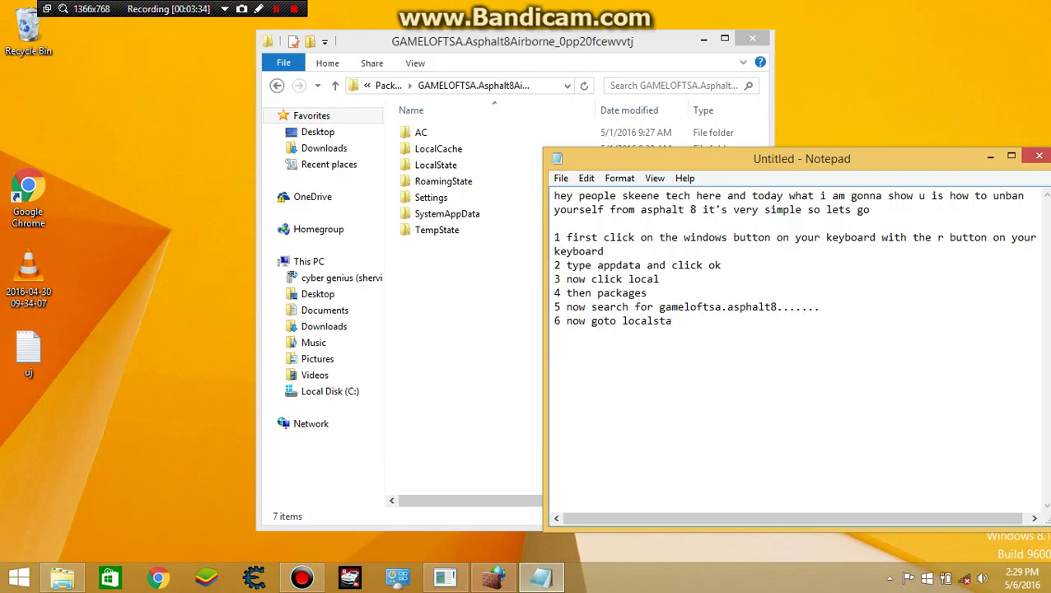
{"action": "left_click", "coordinate": [989, 157]}
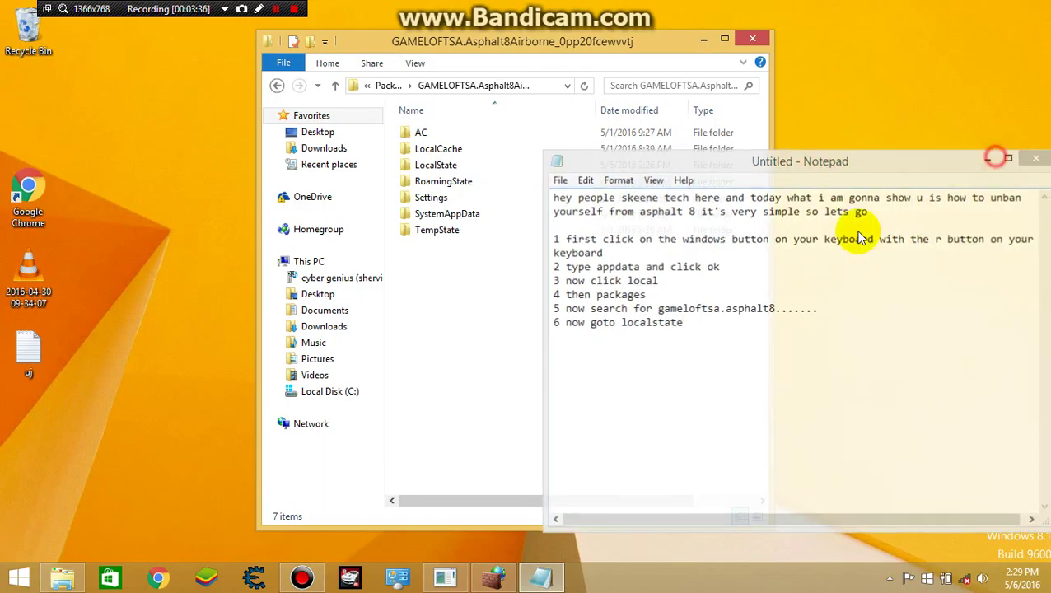
{"action": "double_click", "coordinate": [428, 165]}
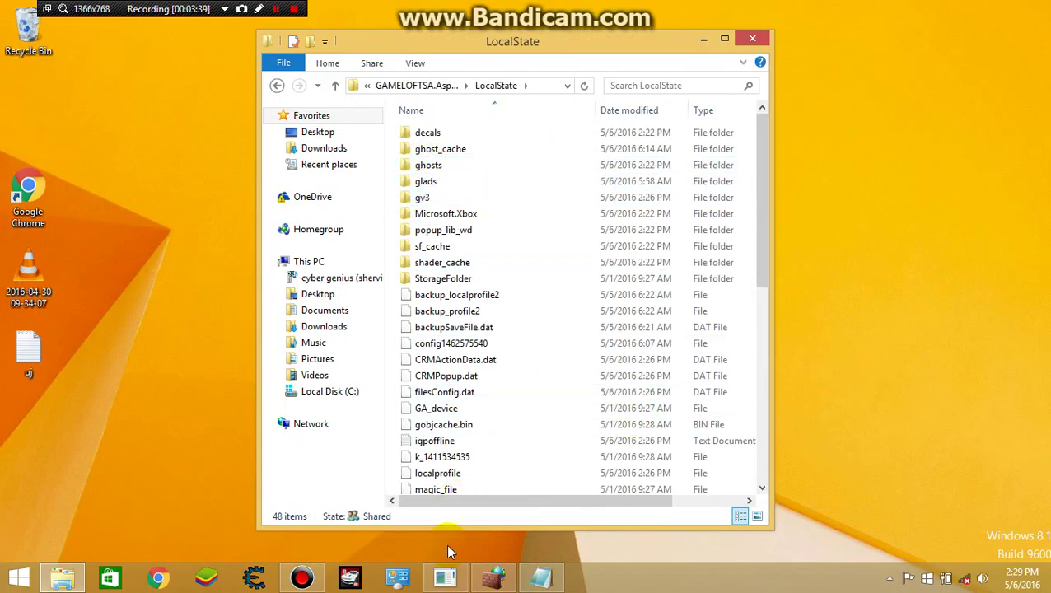
Add the line "7 delet everything in that folder" to the Notepad note.
{"action": "left_click", "coordinate": [540, 576]}
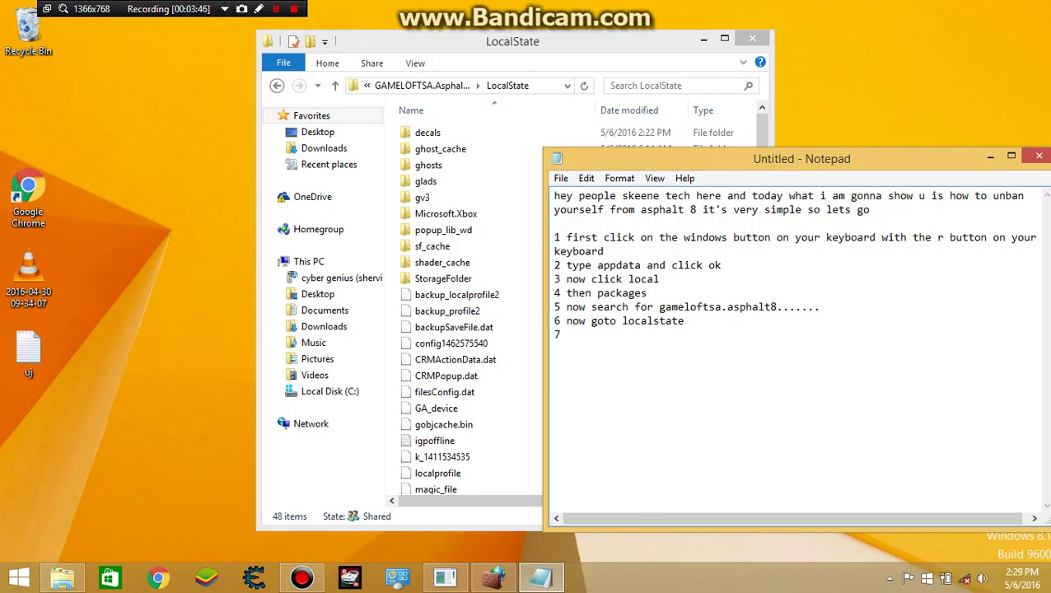
{"action": "type", "text": "delet everythi"}
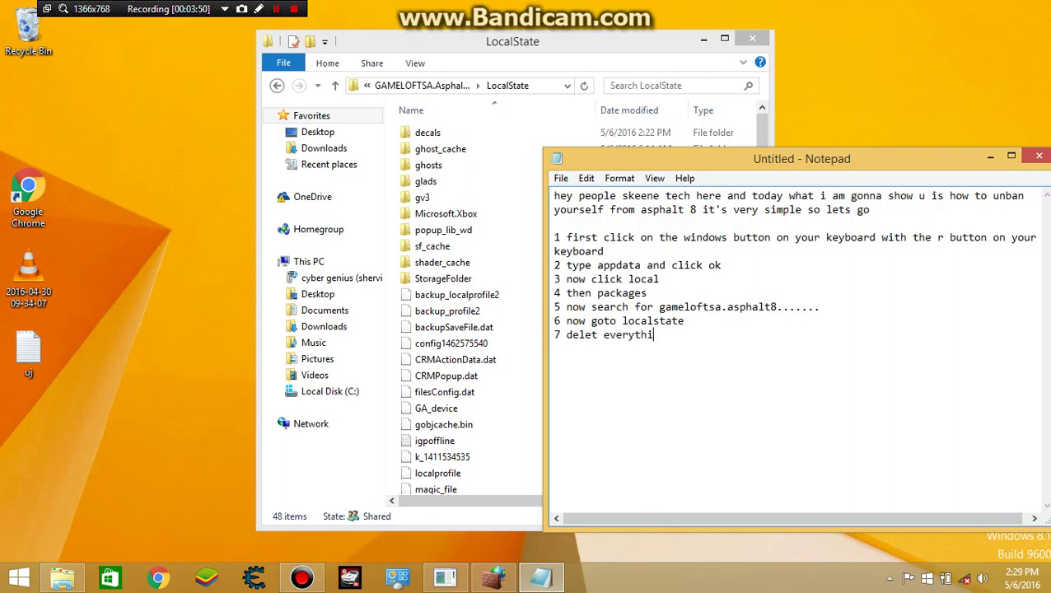
{"action": "type", "text": "ng in that folder"}
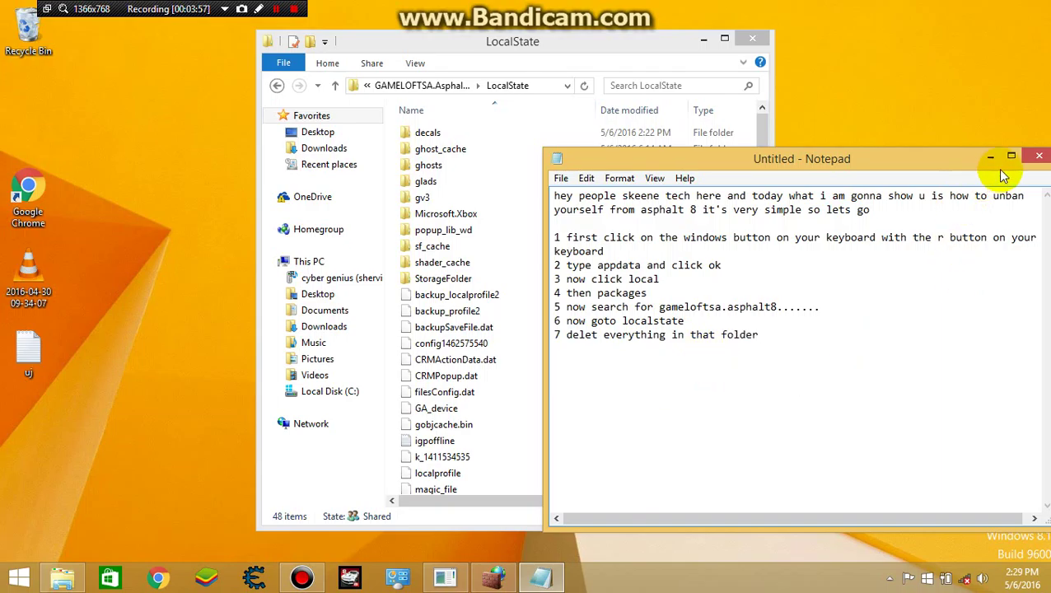
Delete everything in the LocalState folder, dismissing the file security prompt, and close the folder window.
{"action": "left_click", "coordinate": [990, 157]}
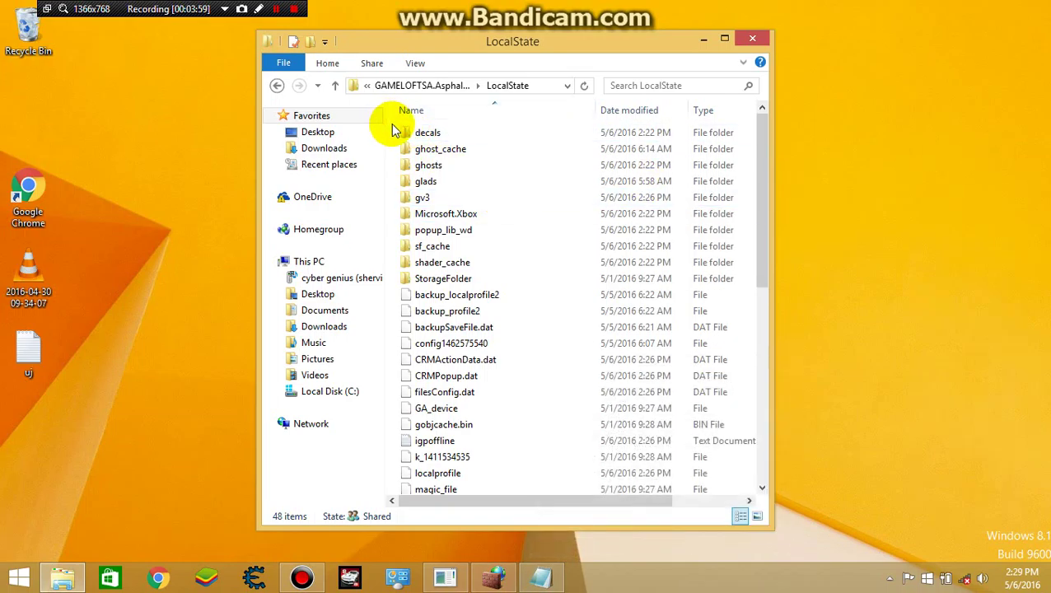
{"action": "left_click_drag", "start_coordinate": [392, 129], "coordinate": [731, 522]}
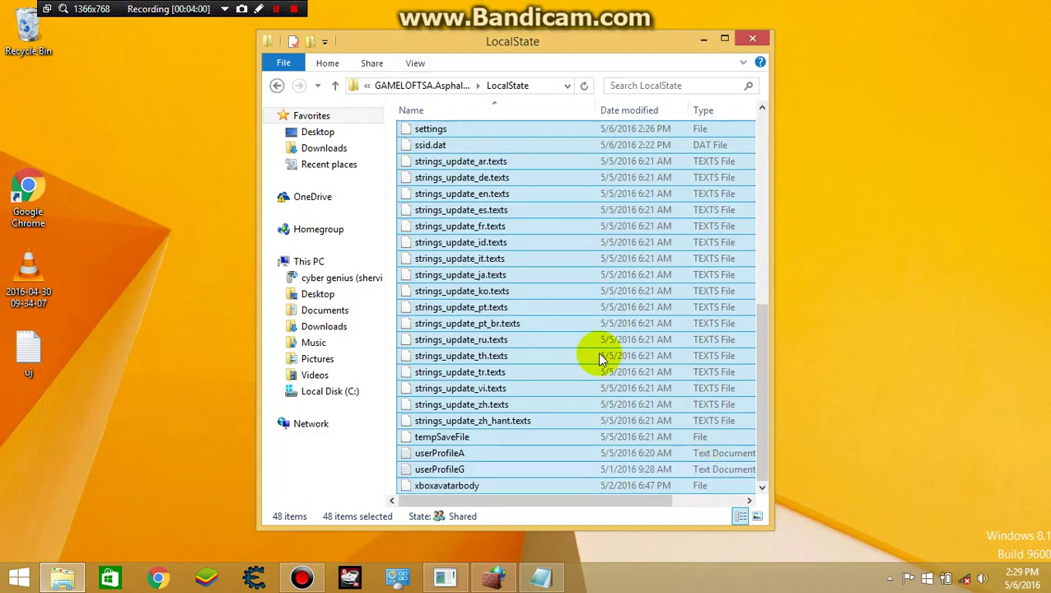
{"action": "double_click", "coordinate": [594, 357]}
{"action": "left_click", "coordinate": [569, 302]}
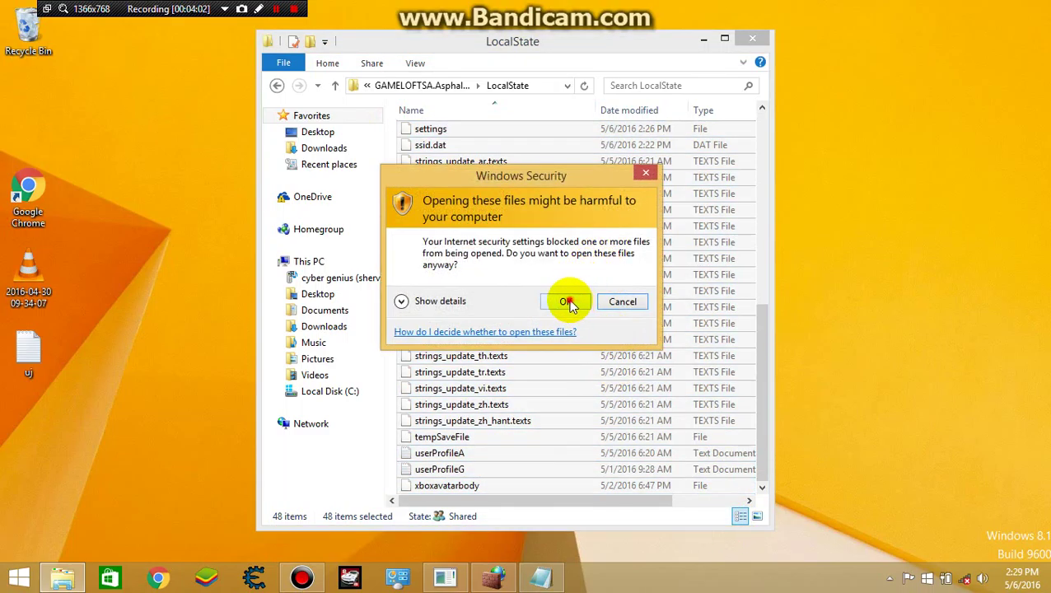
{"action": "key", "text": "shift+F10"}
{"action": "left_click", "coordinate": [703, 307]}
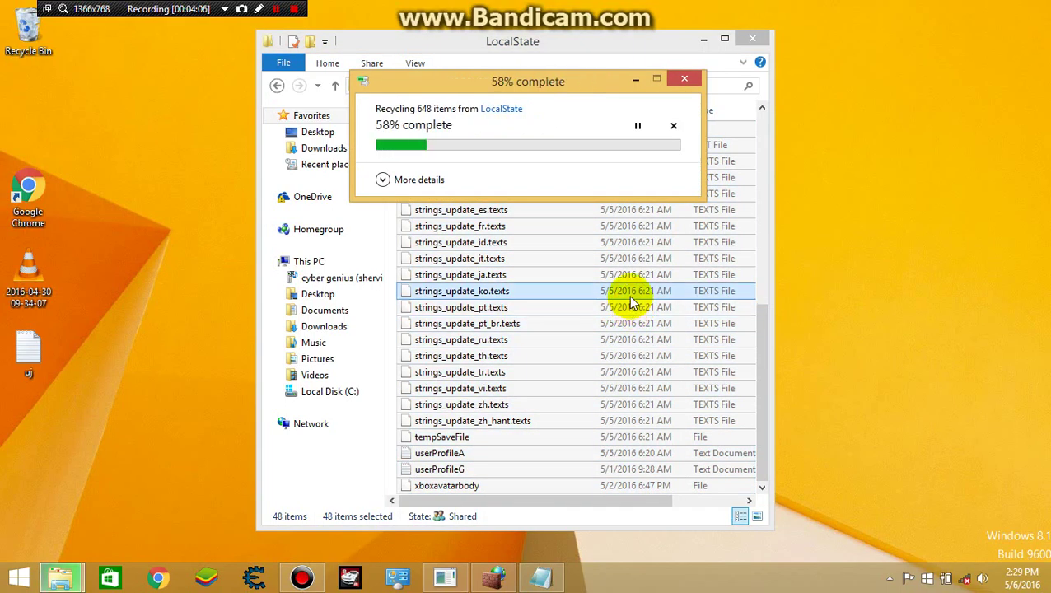
{"action": "left_click", "coordinate": [754, 40]}
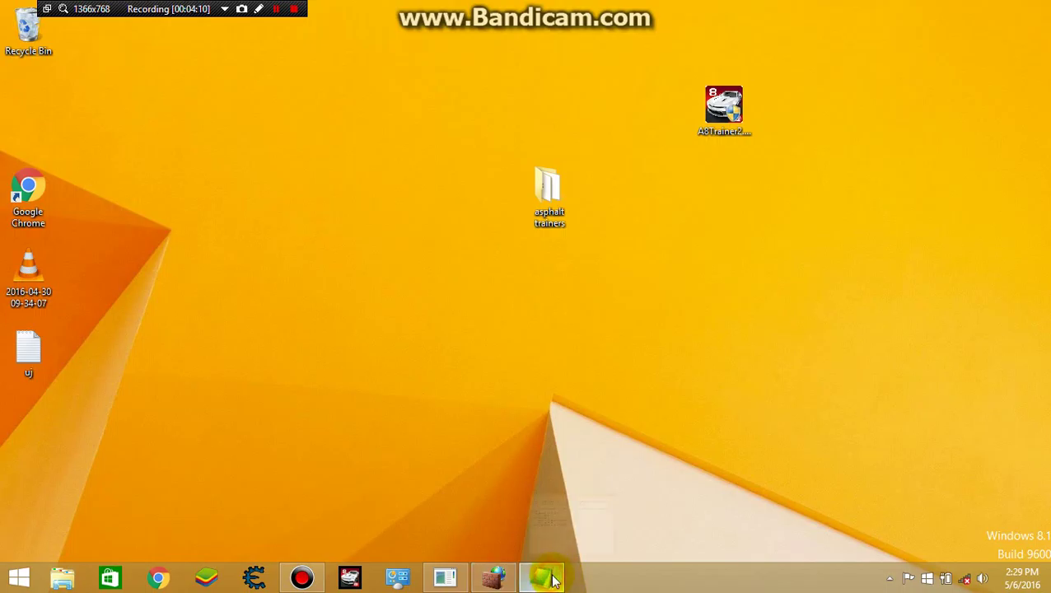
Add the line "8 now goto your control panel" to the Notepad note and minimize the note.
{"action": "left_click", "coordinate": [544, 579]}
{"action": "key", "text": "Return"}
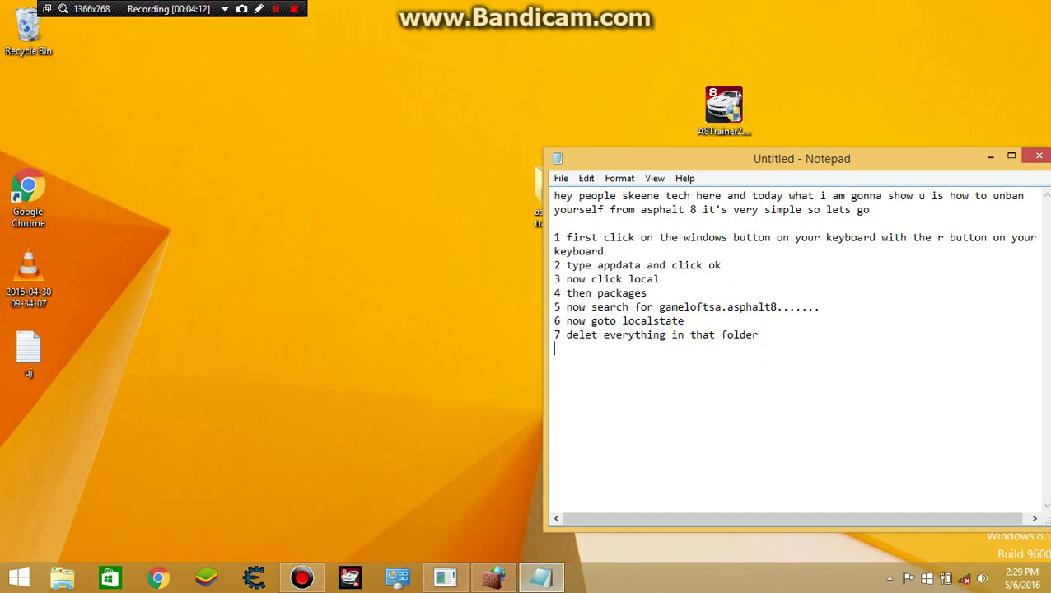
{"action": "type", "text": "8 now goto your co"}
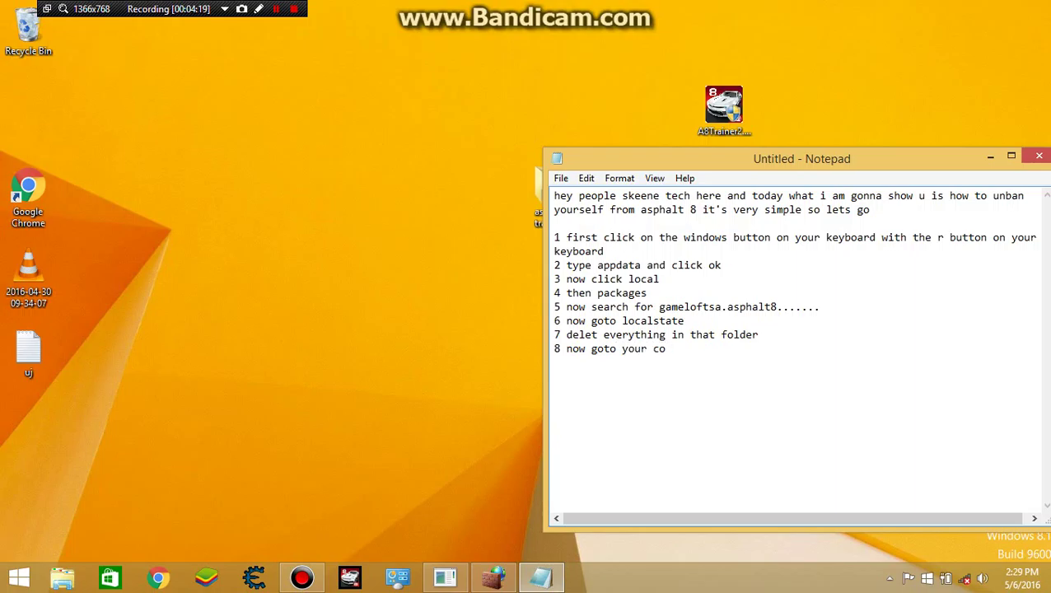
{"action": "type", "text": "ntrol panel"}
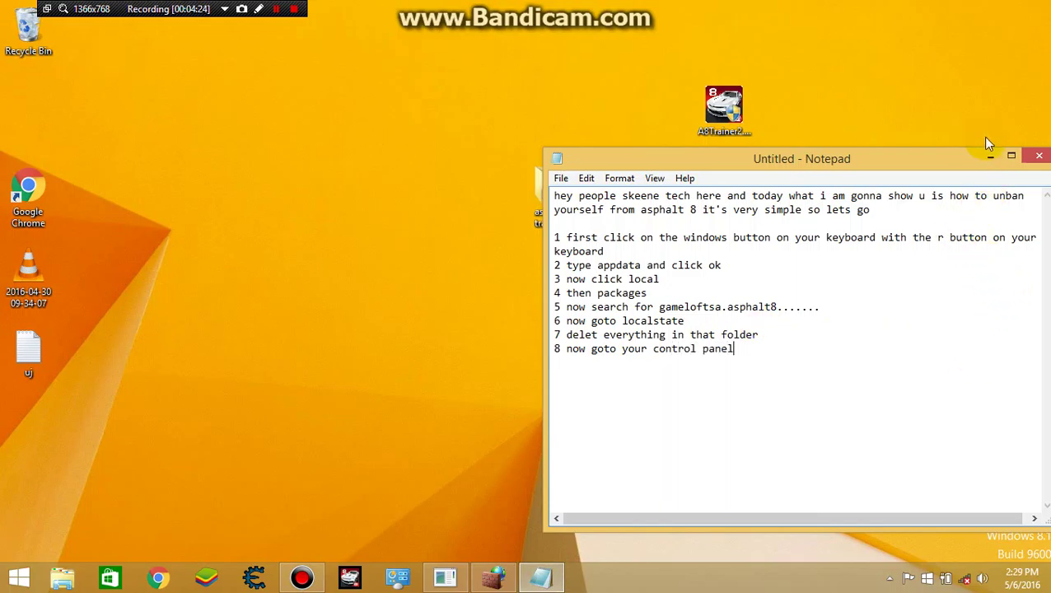
{"action": "left_click", "coordinate": [991, 162]}
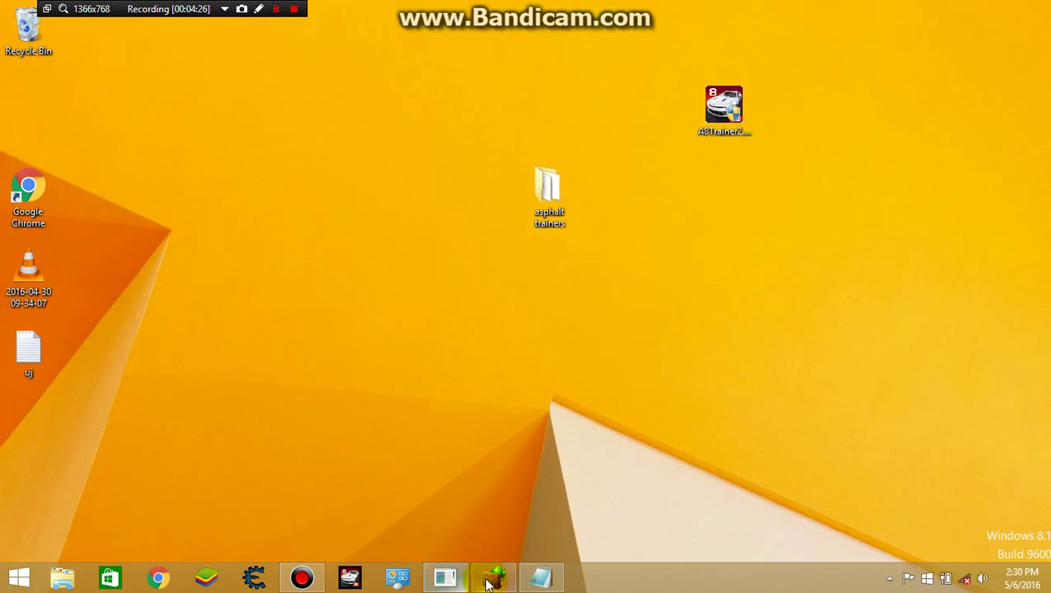
Open Control Panel in a maximized window and close the other firewall window that is still open.
{"action": "left_click", "coordinate": [396, 581]}
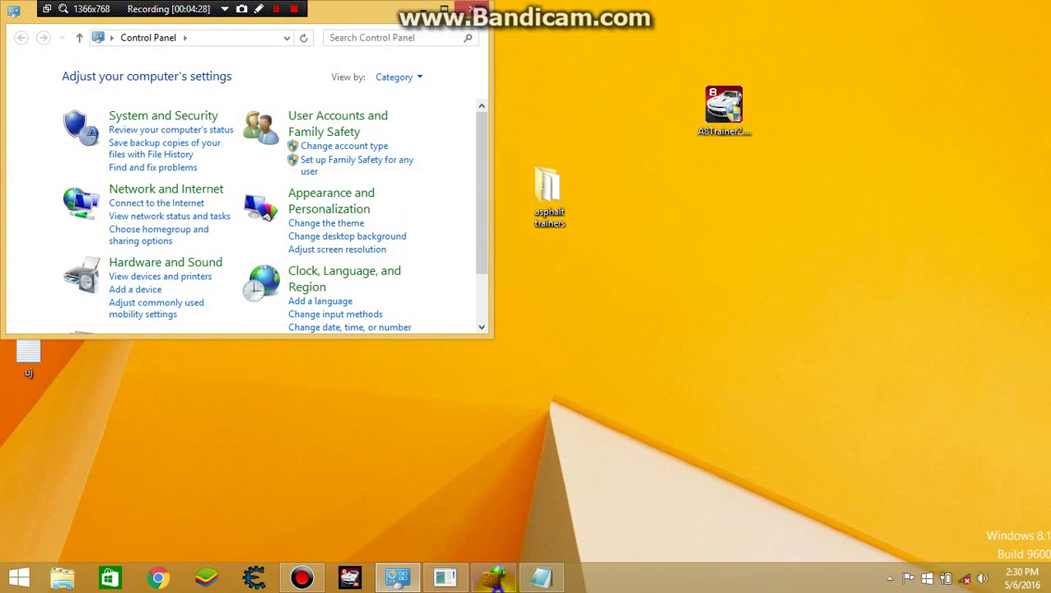
{"action": "right_click", "coordinate": [488, 575]}
{"action": "left_click", "coordinate": [464, 536]}
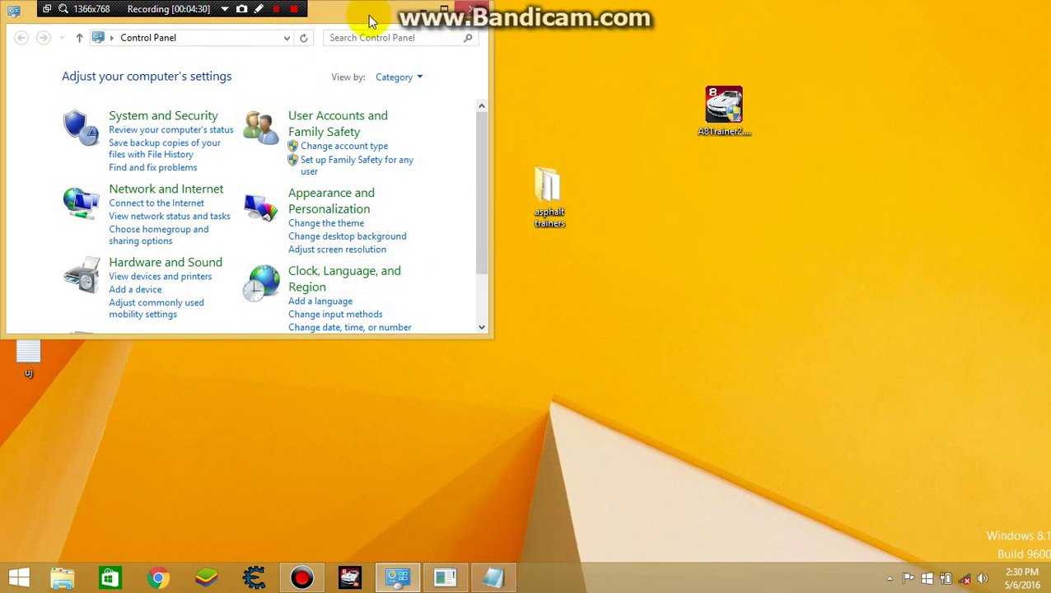
{"action": "left_click", "coordinate": [404, 37]}
{"action": "left_click_drag", "start_coordinate": [451, 28], "coordinate": [394, 52]}
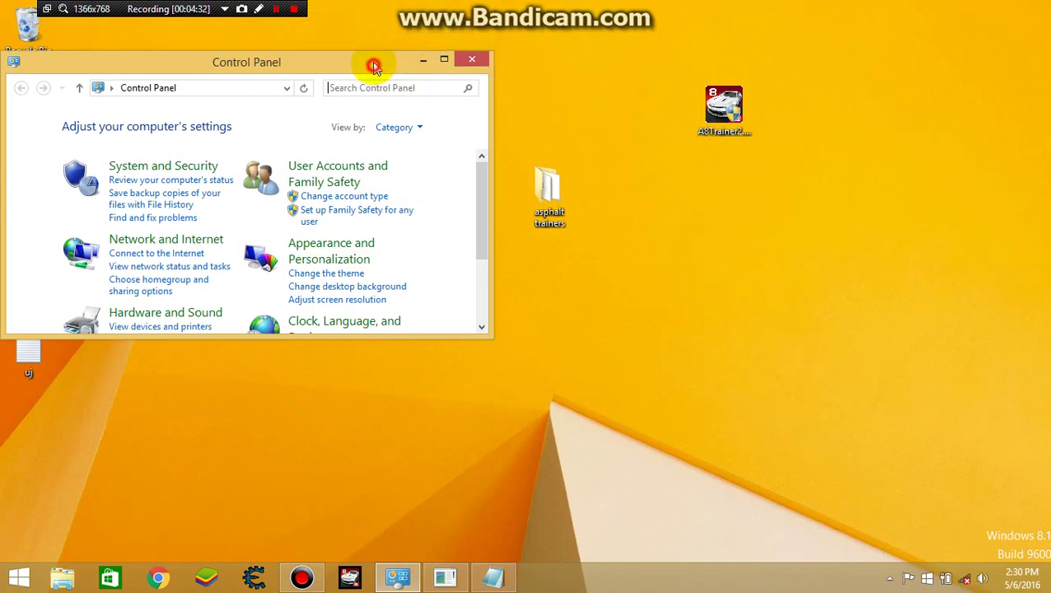
{"action": "double_click", "coordinate": [375, 64]}
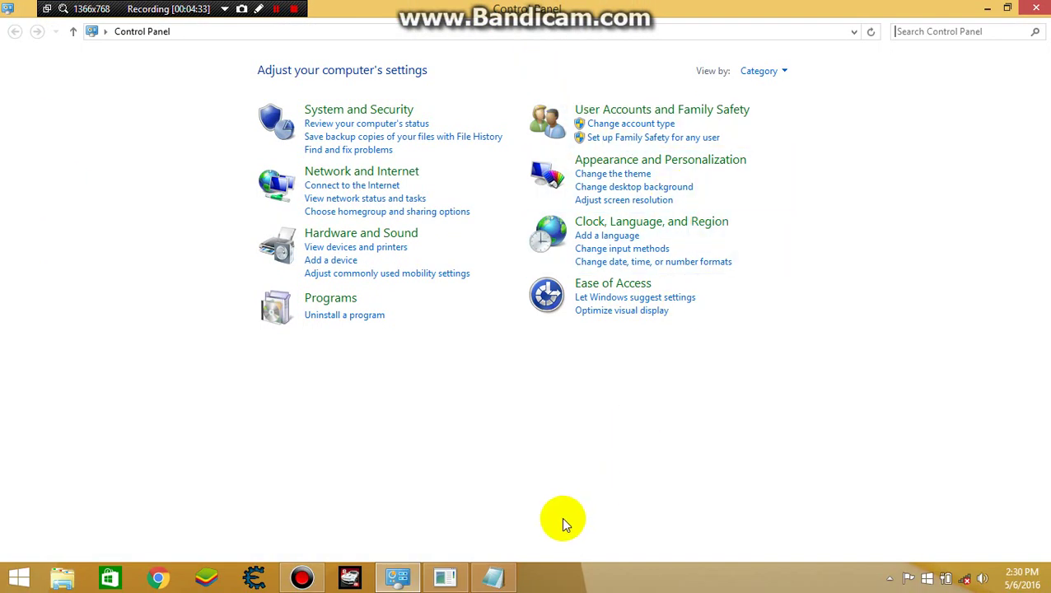
Add the line "9 type in windows firewall" to the Notepad note, and open Windows Firewall by searching Control Panel for "win".
{"action": "left_click", "coordinate": [493, 576]}
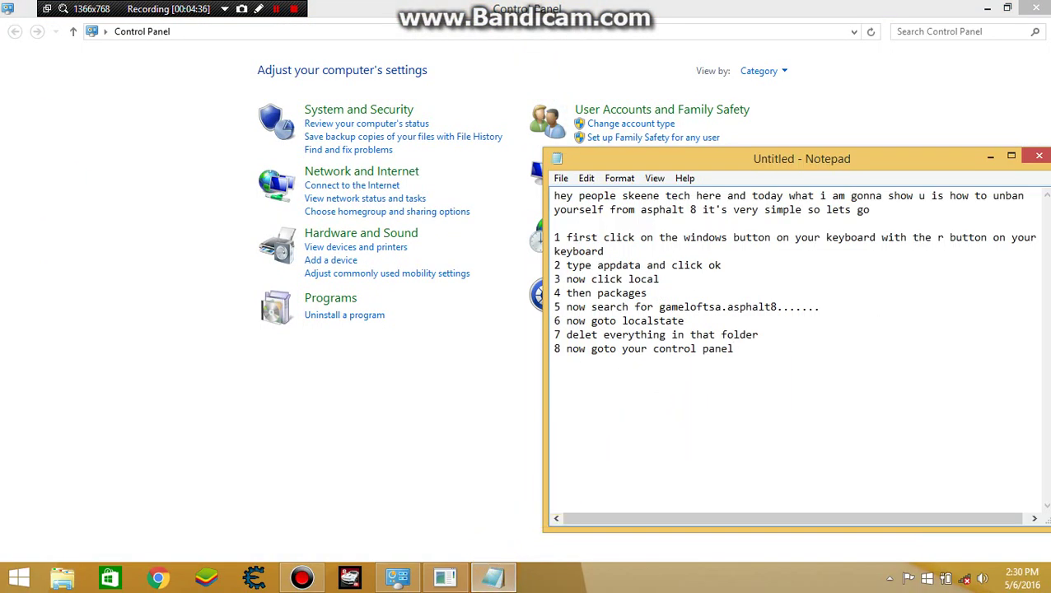
{"action": "type", "text": "type in windows f"}
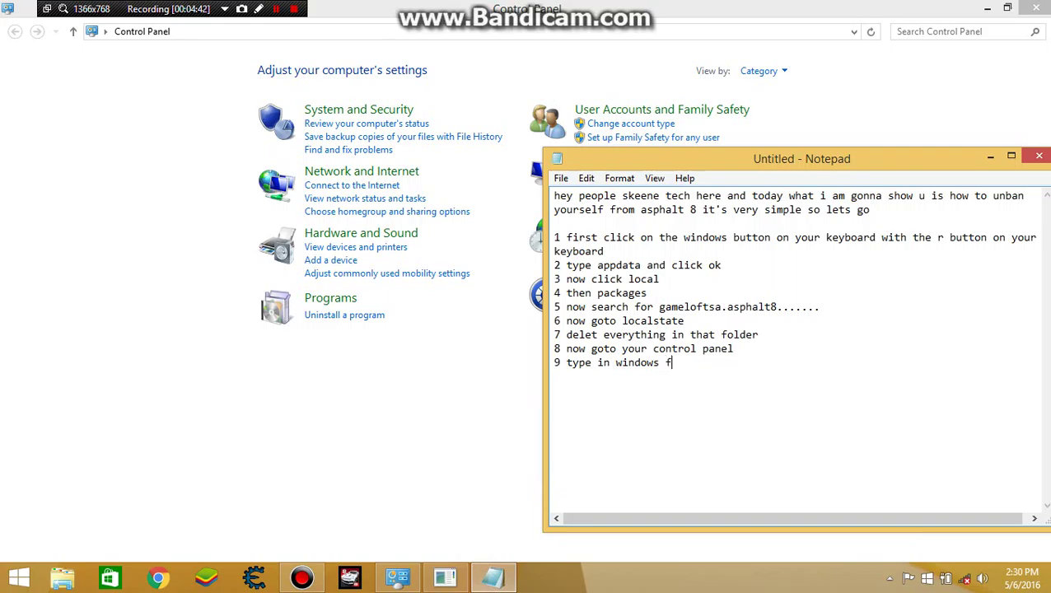
{"action": "type", "text": "irewall"}
{"action": "left_click", "coordinate": [988, 156]}
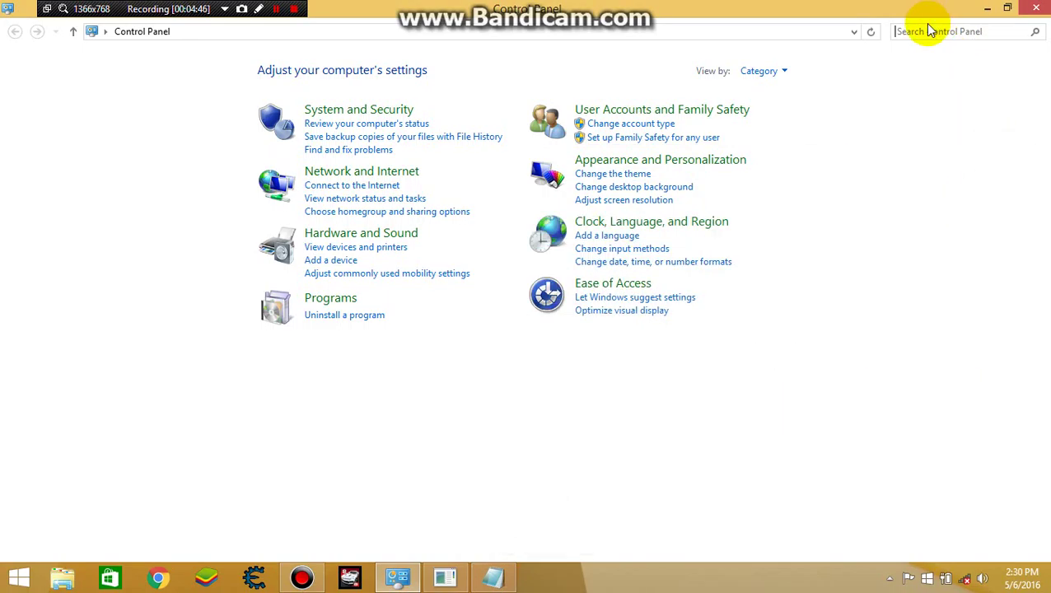
{"action": "type", "text": "win"}
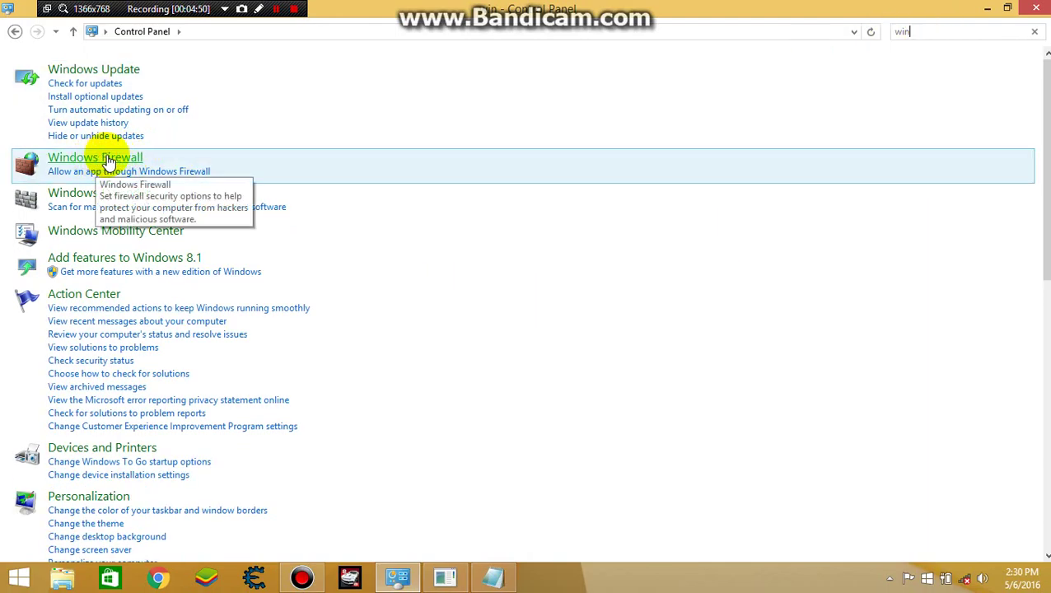
{"action": "left_click", "coordinate": [115, 161]}
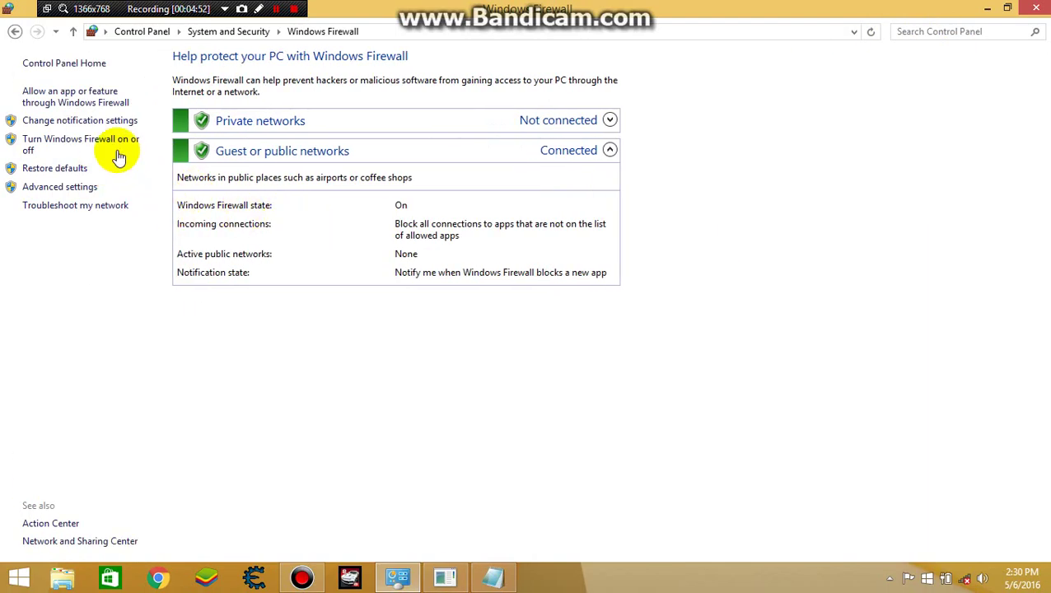
Add the line "10 goto advance settings" to the Notepad note, and open the advanced settings of Windows Firewall.
{"action": "left_click", "coordinate": [494, 578]}
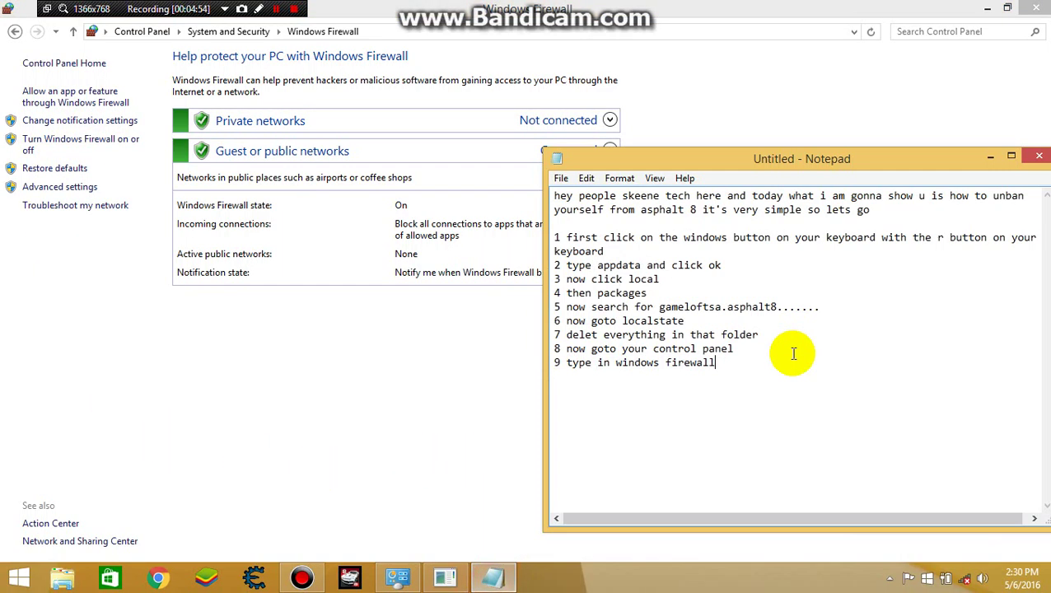
{"action": "type", "text": "10 "}
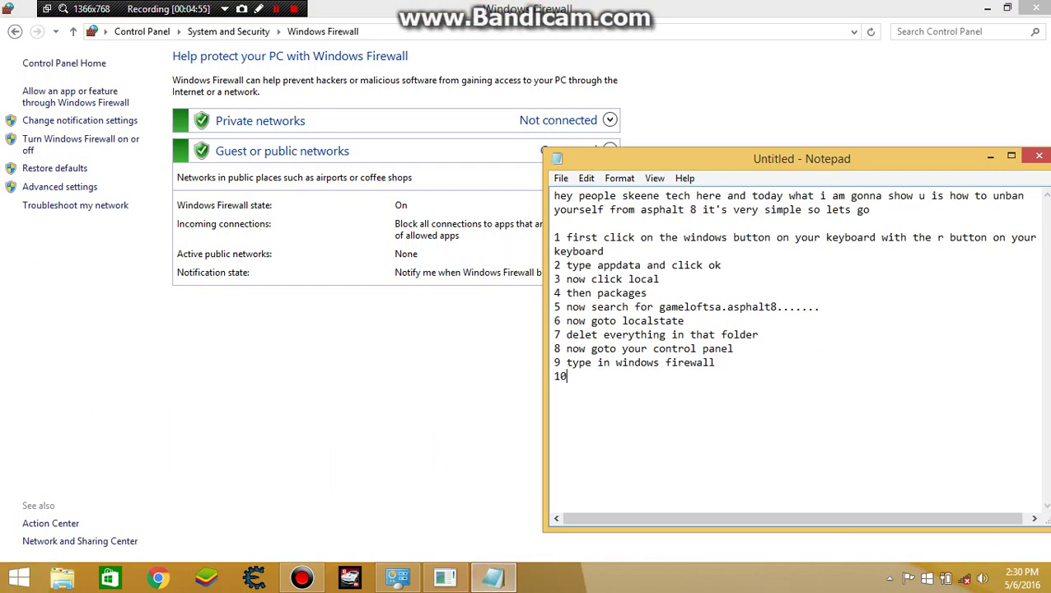
{"action": "type", "text": "goto advanc"}
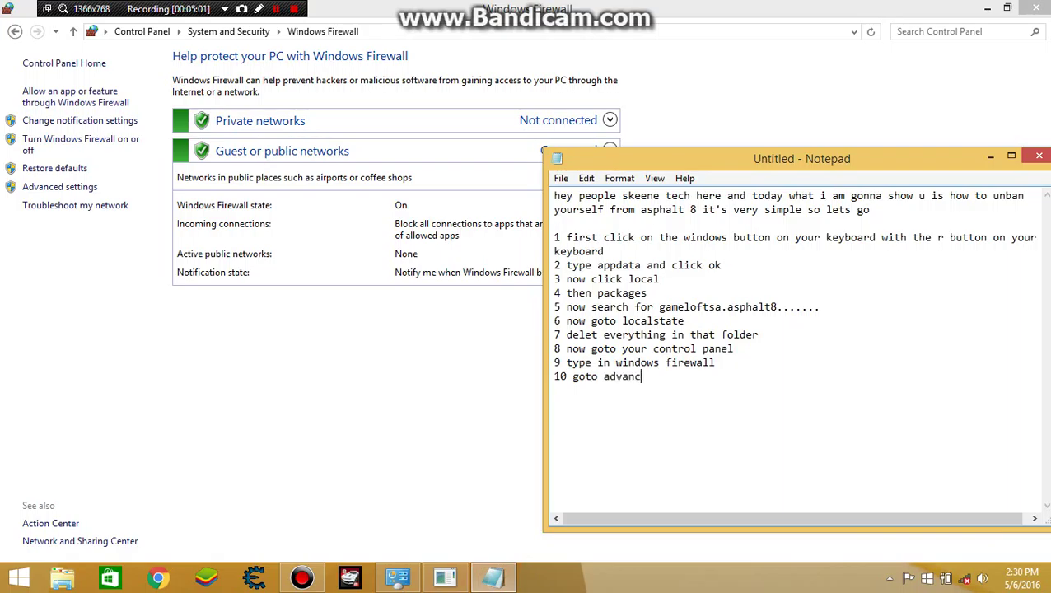
{"action": "type", "text": "e settings"}
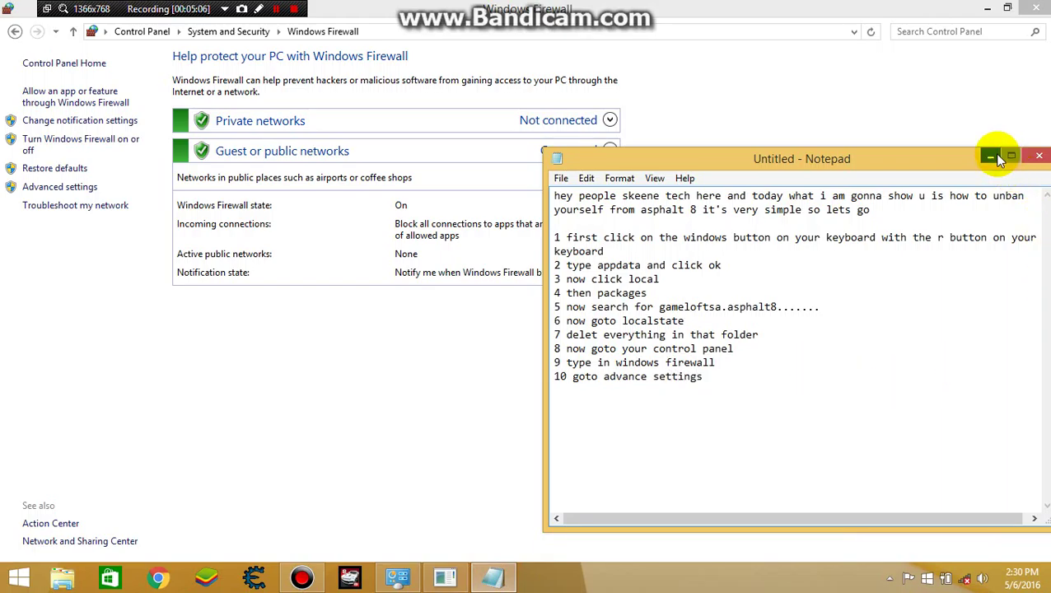
{"action": "left_click", "coordinate": [991, 155]}
{"action": "left_click", "coordinate": [28, 187]}
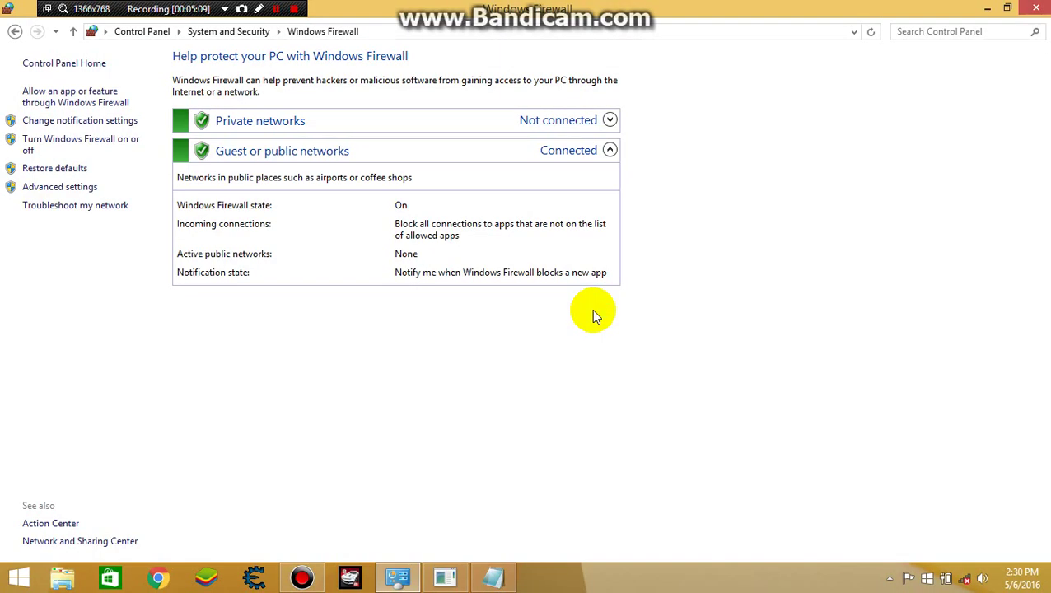
{"action": "left_click_drag", "start_coordinate": [585, 12], "coordinate": [792, 12]}
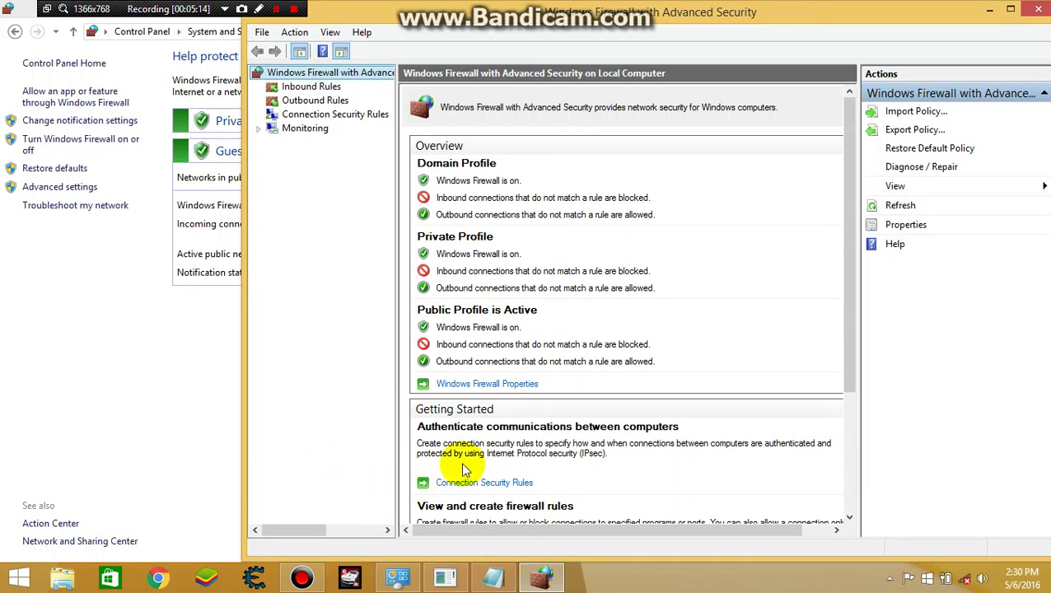
Display the firewall's outbound rules and filter them by Private Profile.
{"action": "left_click", "coordinate": [493, 577]}
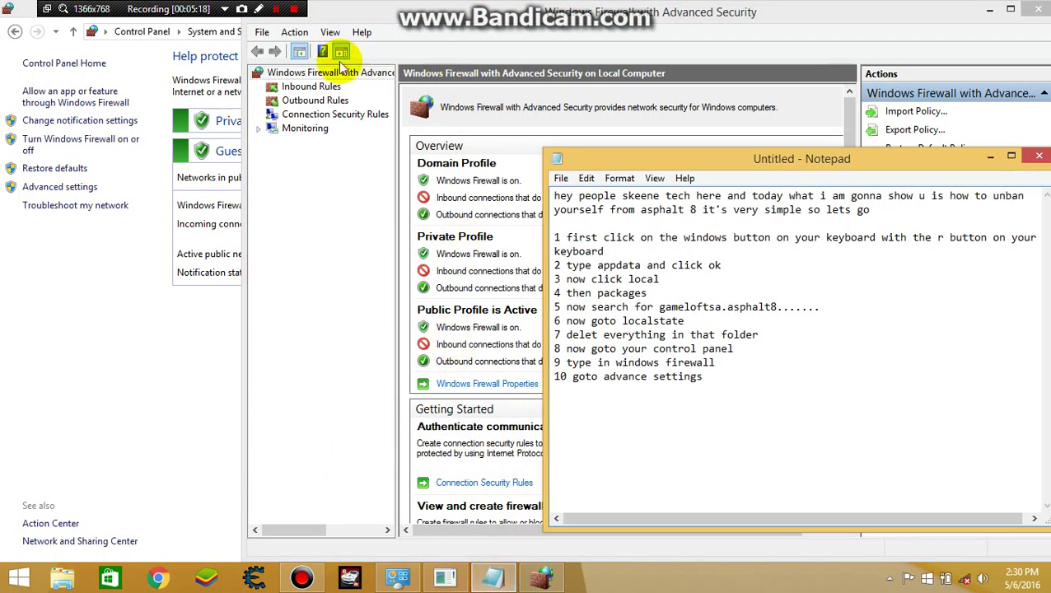
{"action": "left_click", "coordinate": [297, 87]}
{"action": "right_click", "coordinate": [303, 87]}
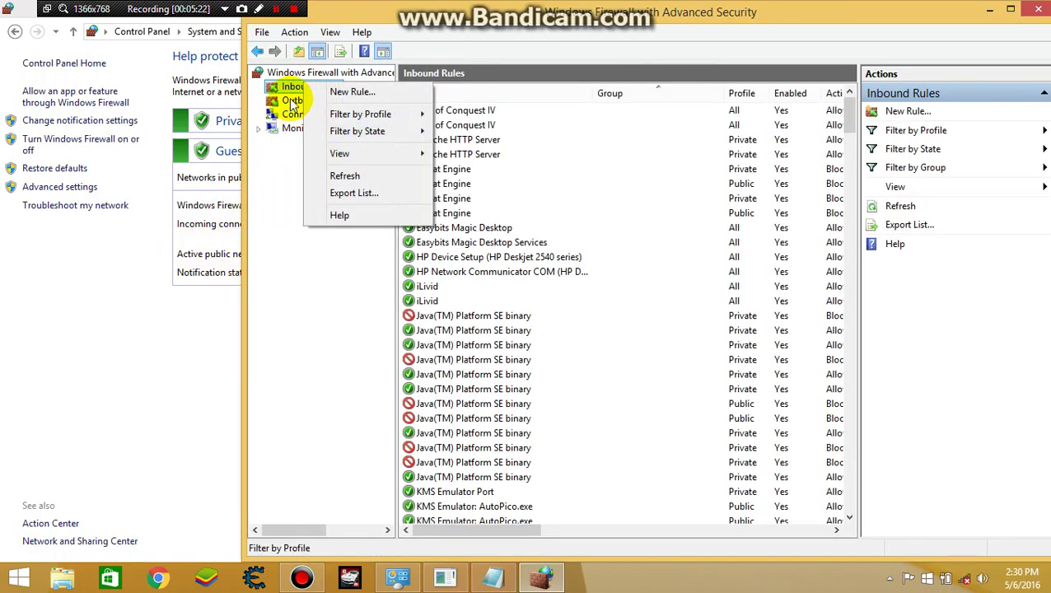
{"action": "left_click", "coordinate": [293, 101]}
{"action": "right_click", "coordinate": [293, 100]}
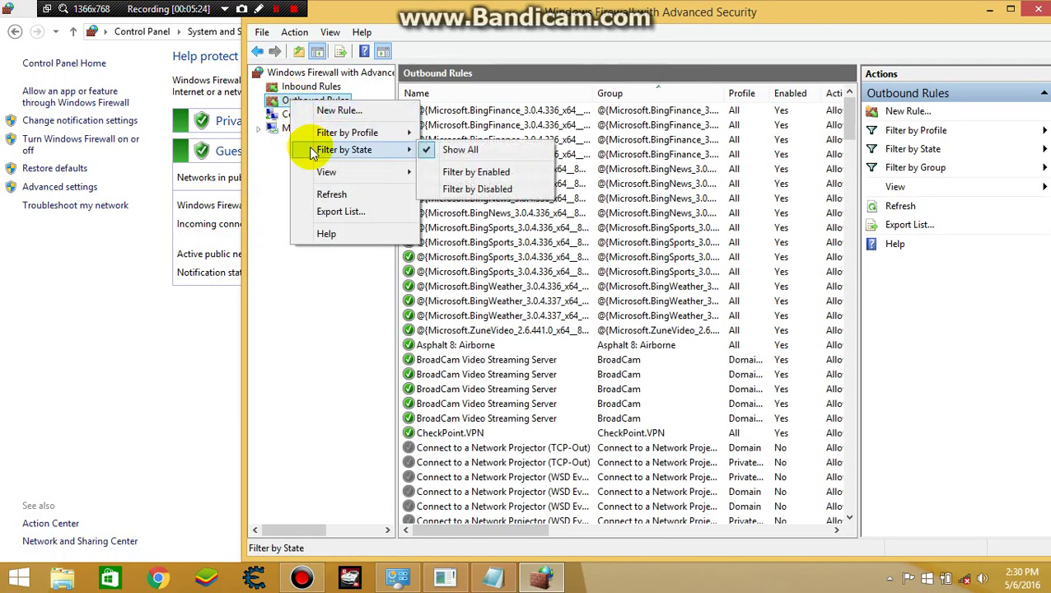
{"action": "mouse_move", "coordinate": [323, 138]}
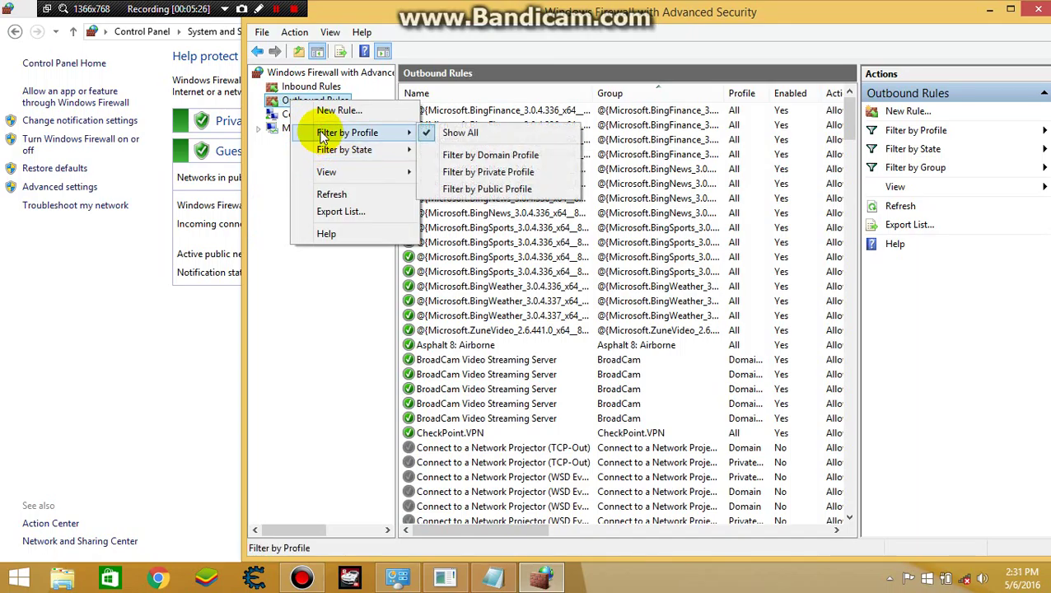
{"action": "left_click", "coordinate": [461, 172]}
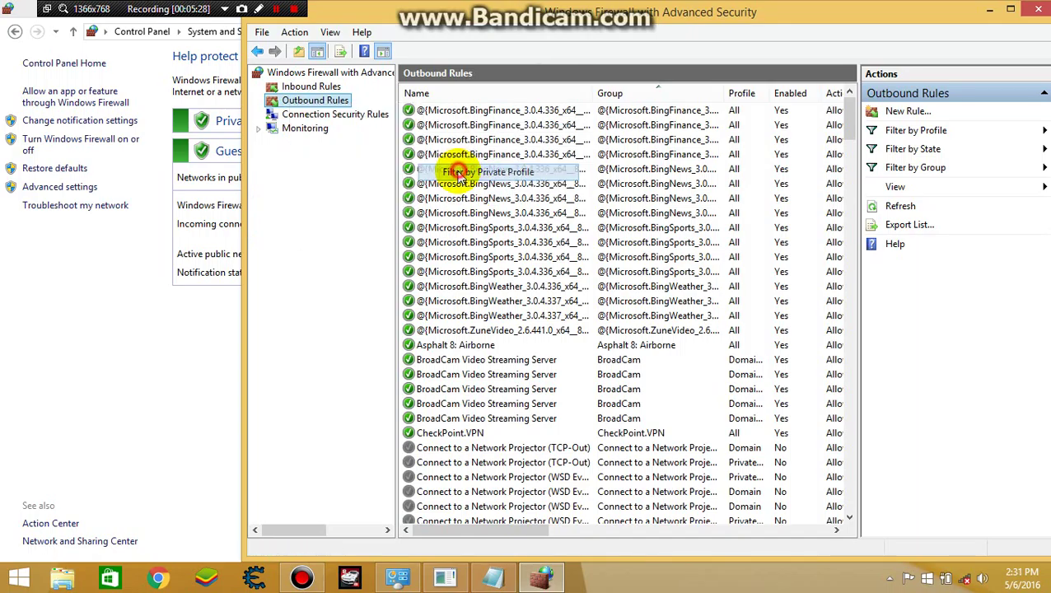
{"action": "right_click", "coordinate": [316, 103]}
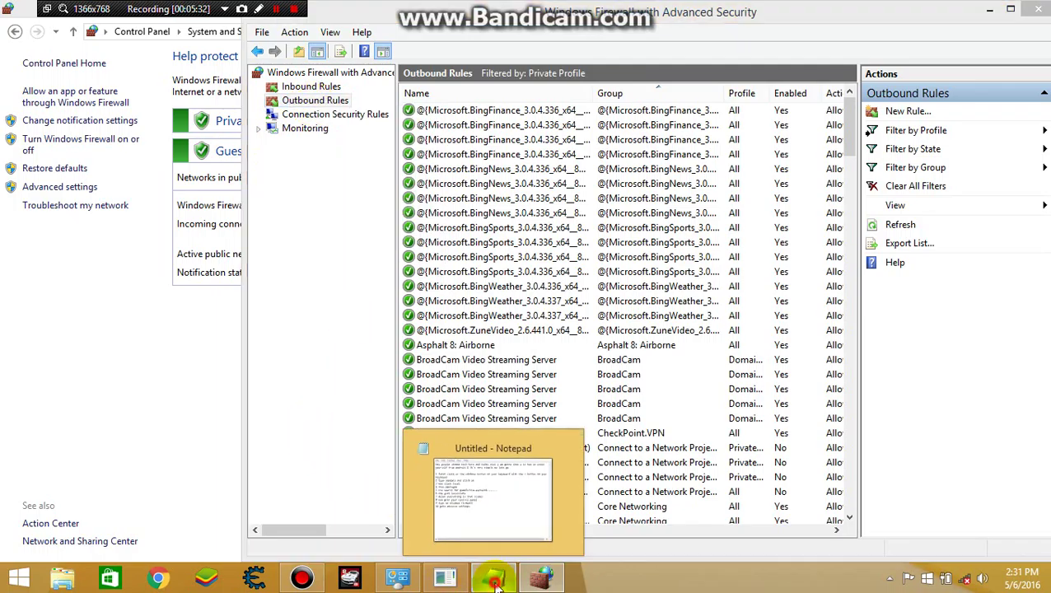
Add a new line to the Notepad note reading "now right click on outbound and".
{"action": "left_click", "coordinate": [568, 461]}
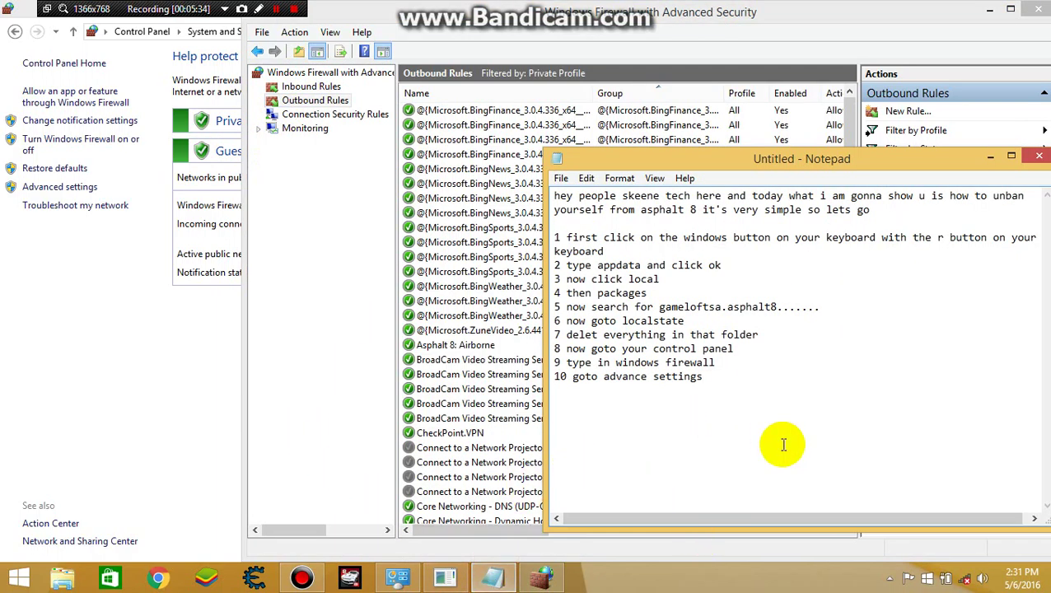
{"action": "key", "text": "Return"}
{"action": "type", "text": "no"}
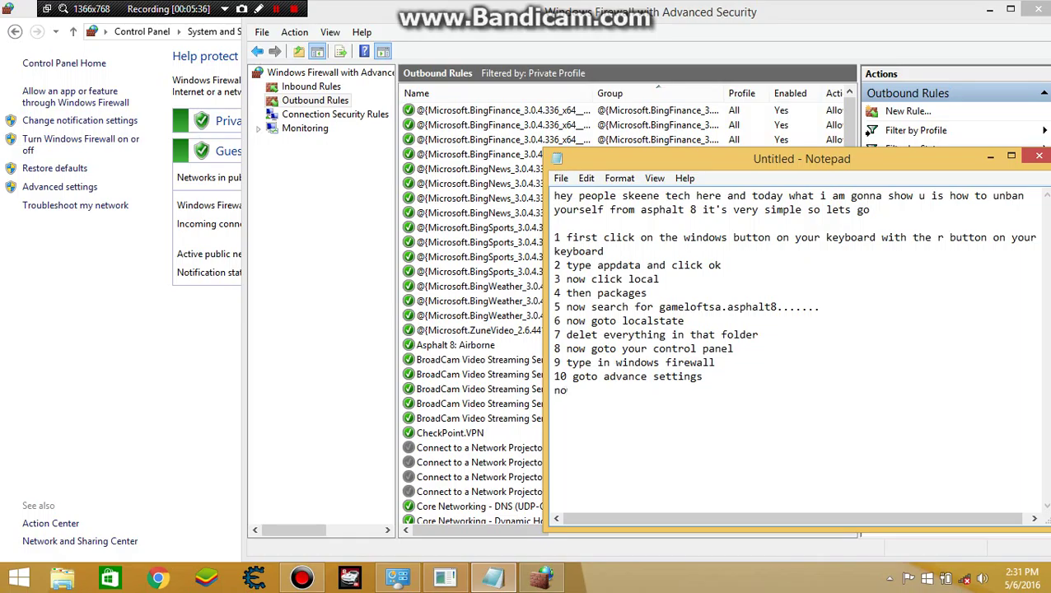
{"action": "type", "text": "w right click"}
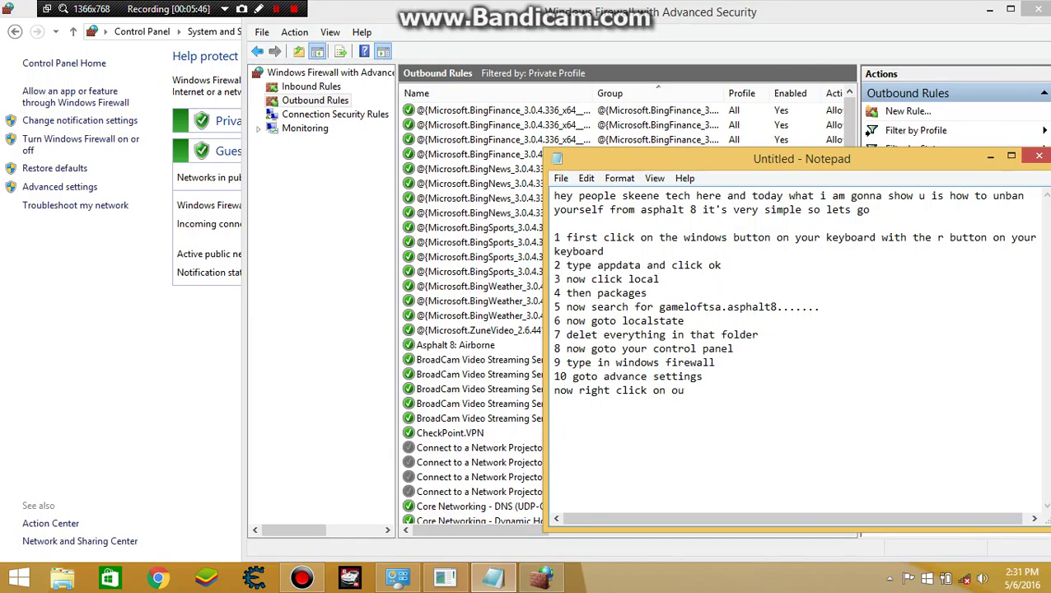
{"action": "type", "text": "on outbound and click"}
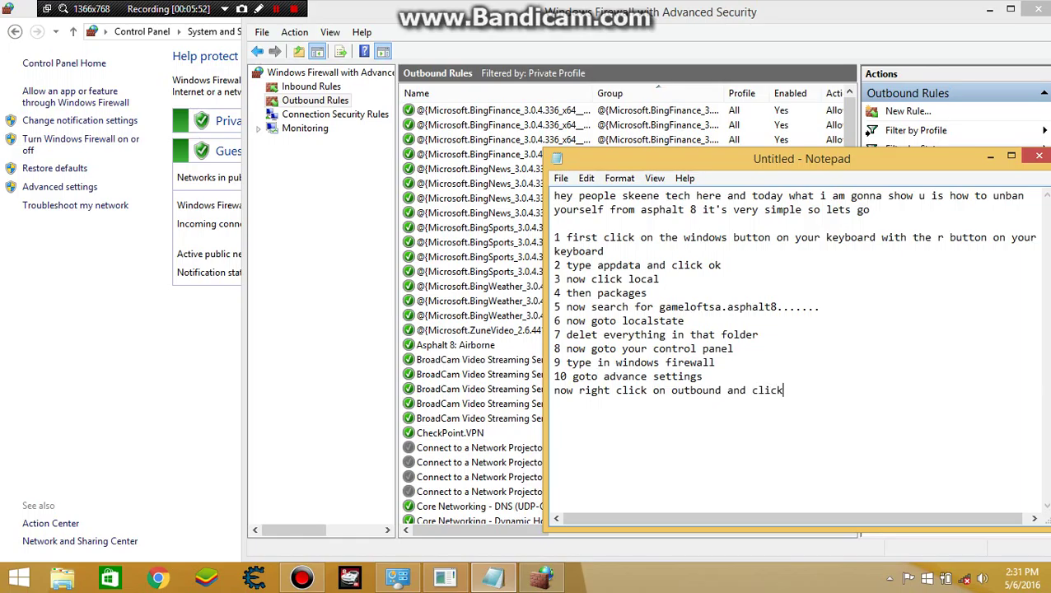
{"action": "type", "text": " search"}
{"action": "key", "text": "BackSpace"}
{"action": "key", "text": "BackSpace"}
{"action": "key", "text": "BackSpace"}
{"action": "key", "text": "BackSpace"}
{"action": "key", "text": "BackSpace"}
{"action": "key", "text": "BackSpace"}
{"action": "key", "text": "BackSpace"}
{"action": "key", "text": "BackSpace"}
{"action": "key", "text": "BackSpace"}
{"action": "key", "text": "BackSpace"}
{"action": "key", "text": "BackSpace"}
{"action": "key", "text": "BackSpace"}
{"action": "key", "text": "BackSpace"}
{"action": "key", "text": "BackSpace"}
{"action": "key", "text": "BackSpace"}
{"action": "key", "text": "BackSpace"}
{"action": "key", "text": "BackSpace"}
{"action": "key", "text": "BackSpace"}
{"action": "key", "text": "BackSpace"}
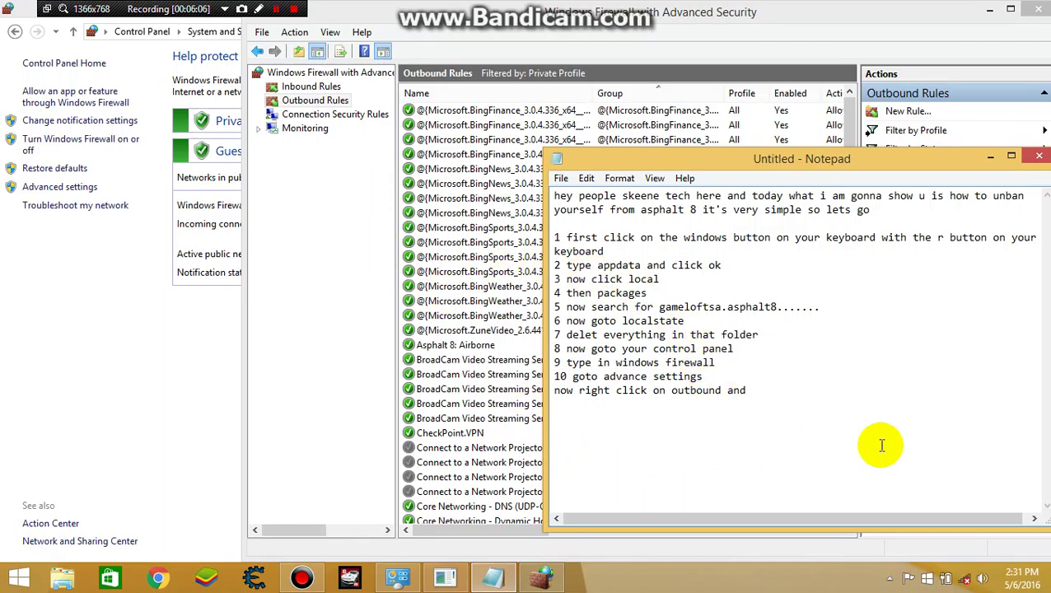
Continue the note's last line with "click on private after that goto sort by group and choose asphalt 8", breaking the line before "group".
{"action": "type", "text": "click on"}
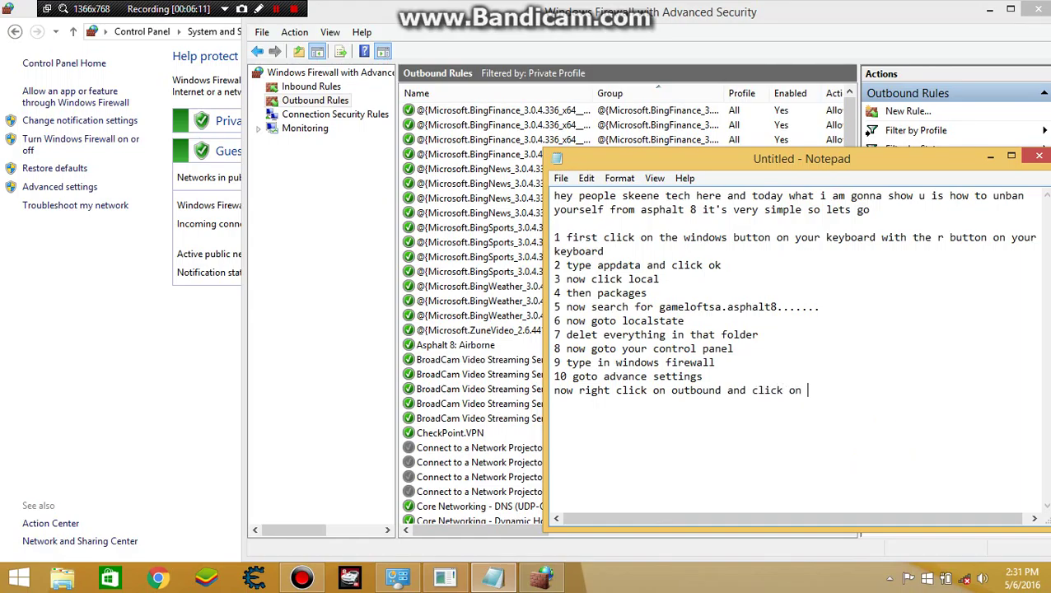
{"action": "type", "text": " private after th"}
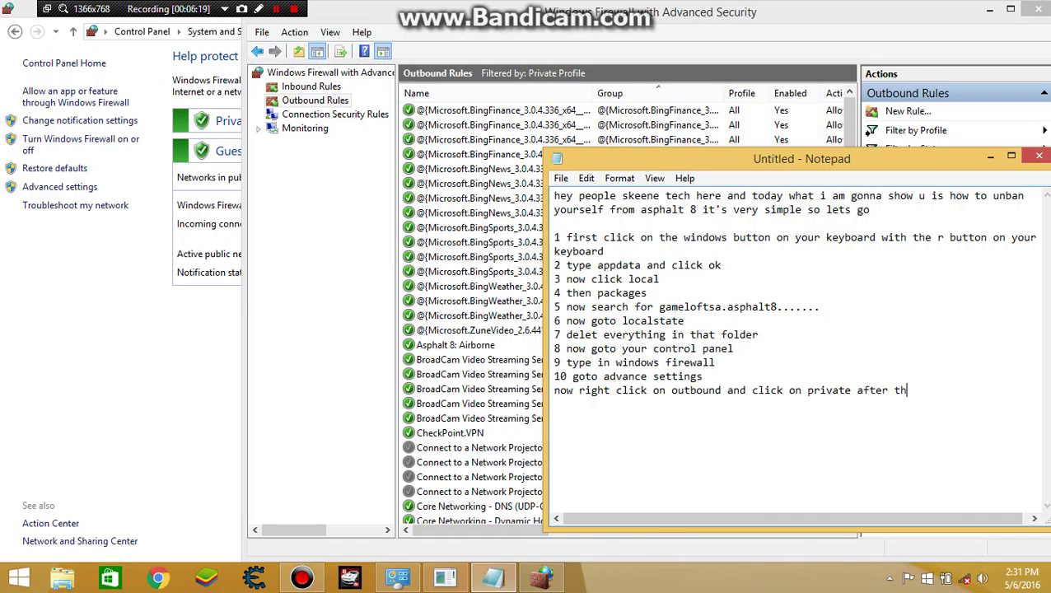
{"action": "type", "text": "at goto sort by gr"}
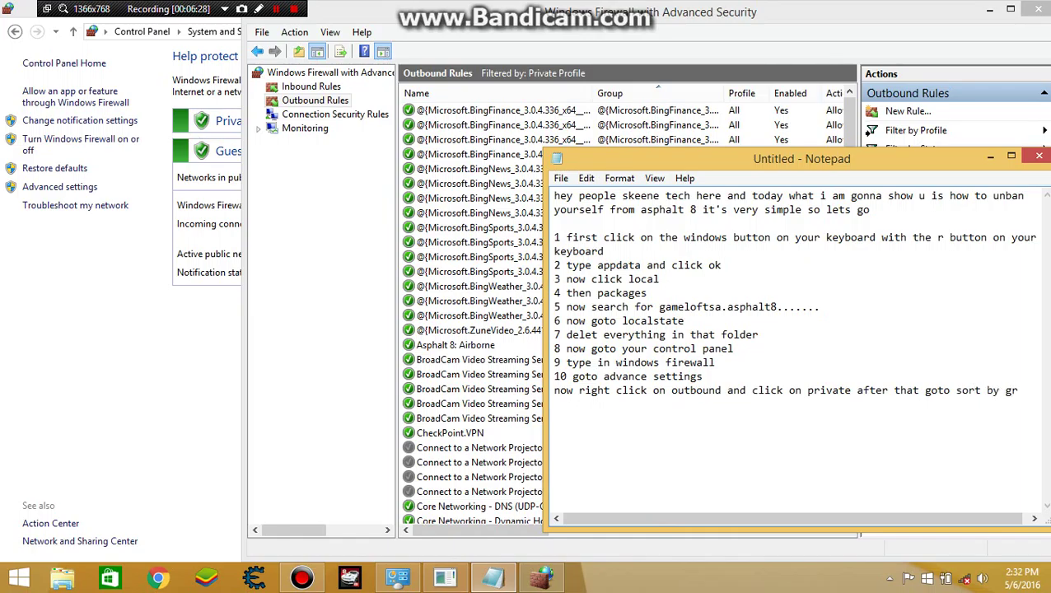
{"action": "key", "text": "BackSpace"}
{"action": "key", "text": "BackSpace"}
{"action": "key", "text": "Return"}
{"action": "type", "text": "group and choo"}
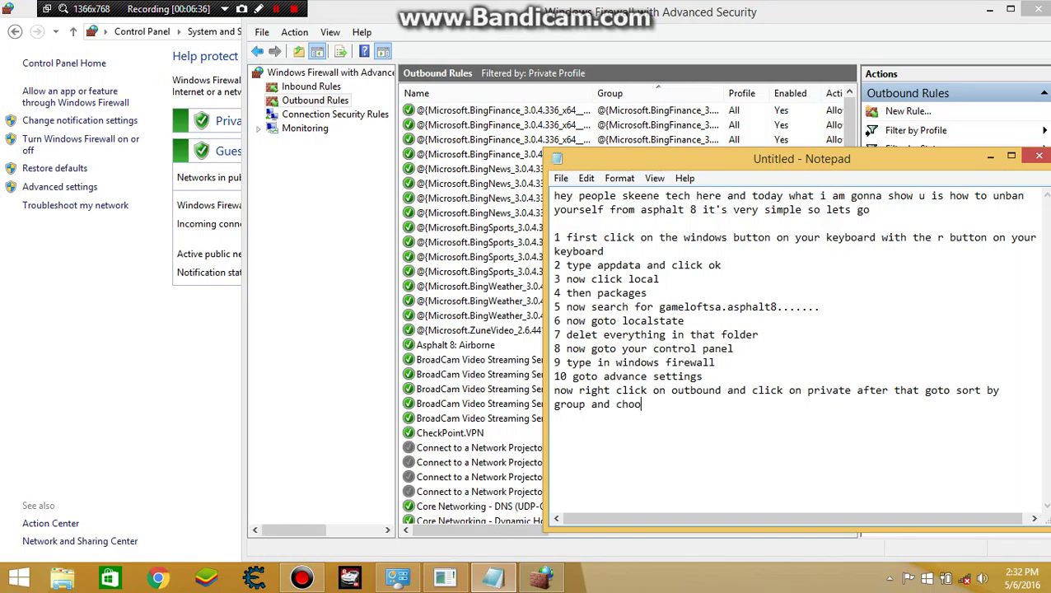
{"action": "type", "text": "se asphalt 8"}
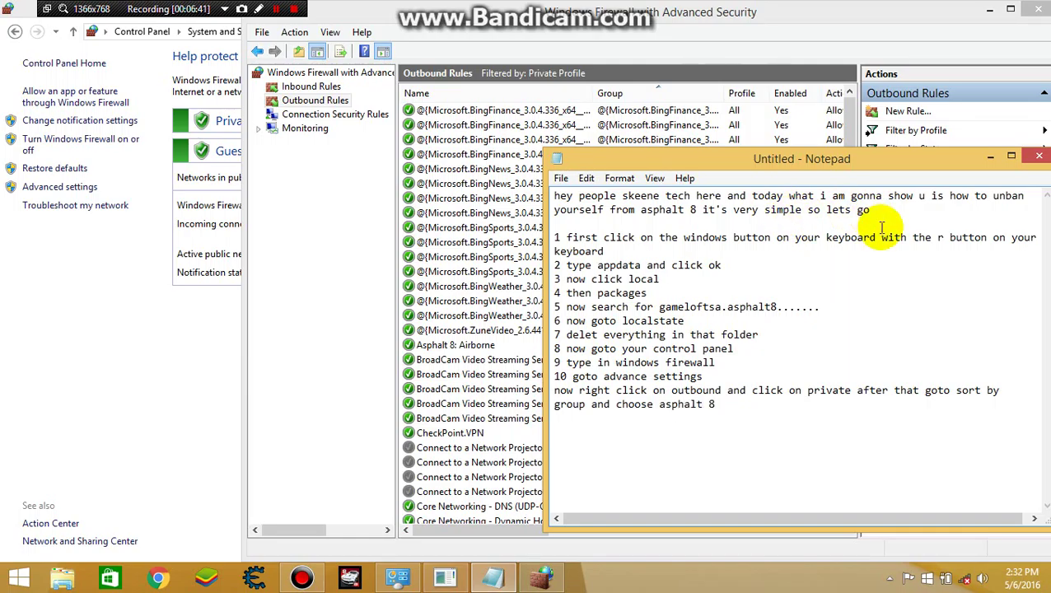
Switch back to the firewall window and filter the outbound rules by the Asphalt 8: Airborne group.
{"action": "left_click", "coordinate": [988, 156]}
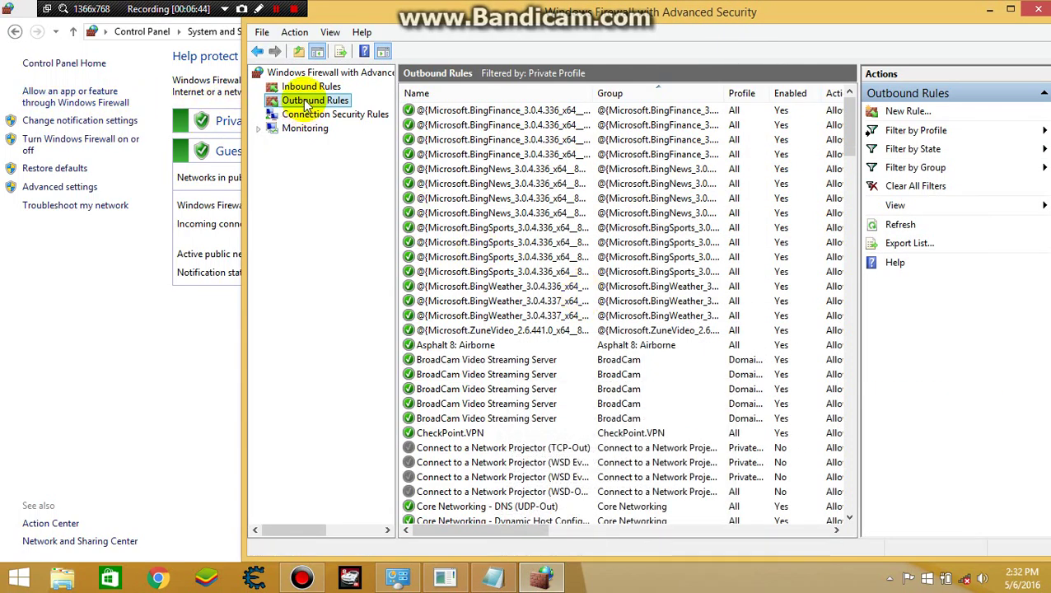
{"action": "right_click", "coordinate": [307, 100]}
{"action": "mouse_move", "coordinate": [376, 167]}
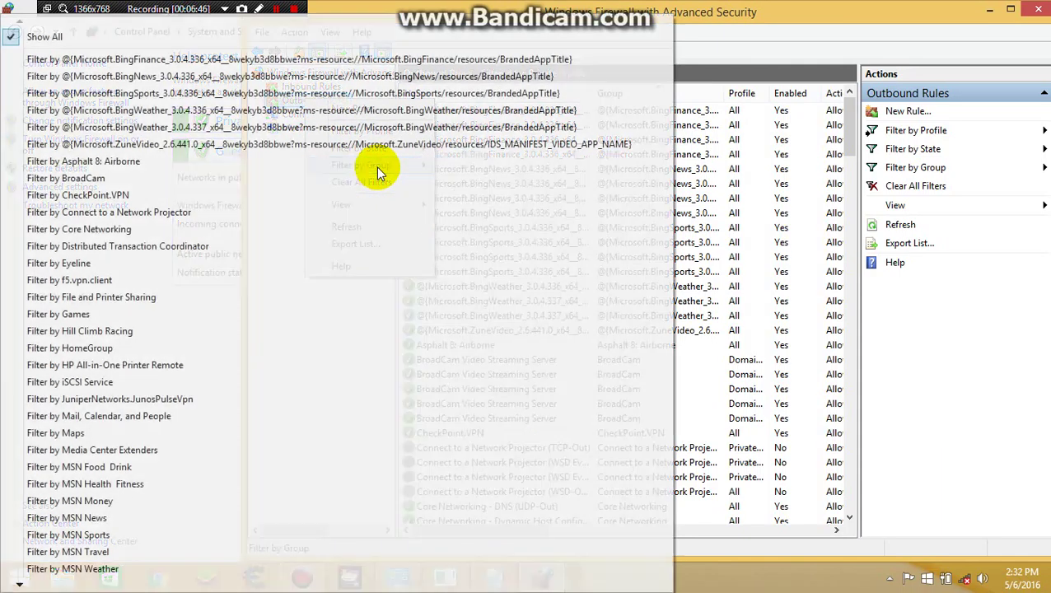
{"action": "left_click", "coordinate": [367, 162]}
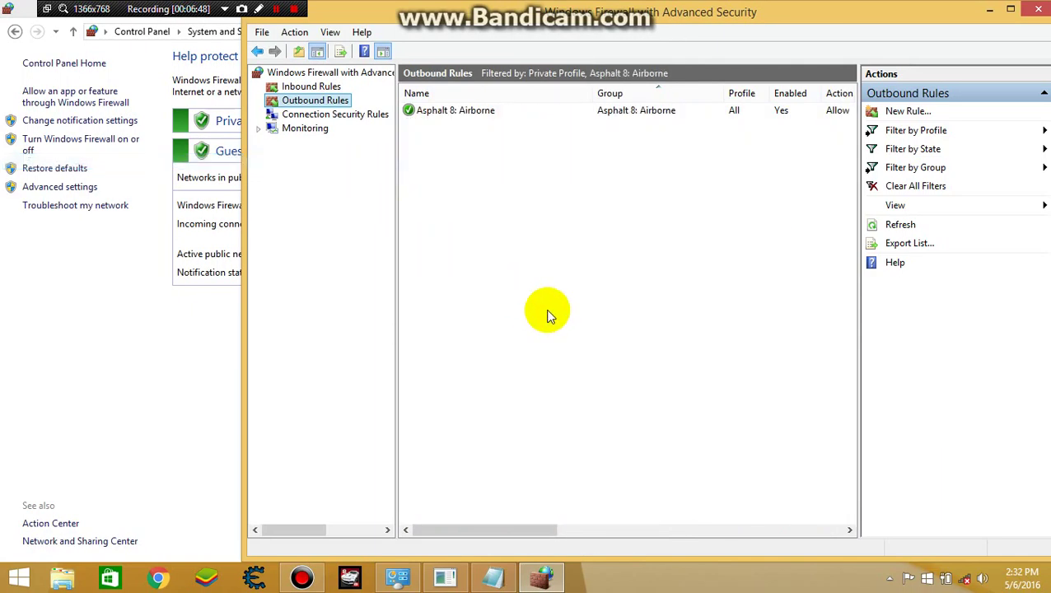
Add the line "11 right click it and goto properties" to the Notepad note.
{"action": "left_click", "coordinate": [504, 582]}
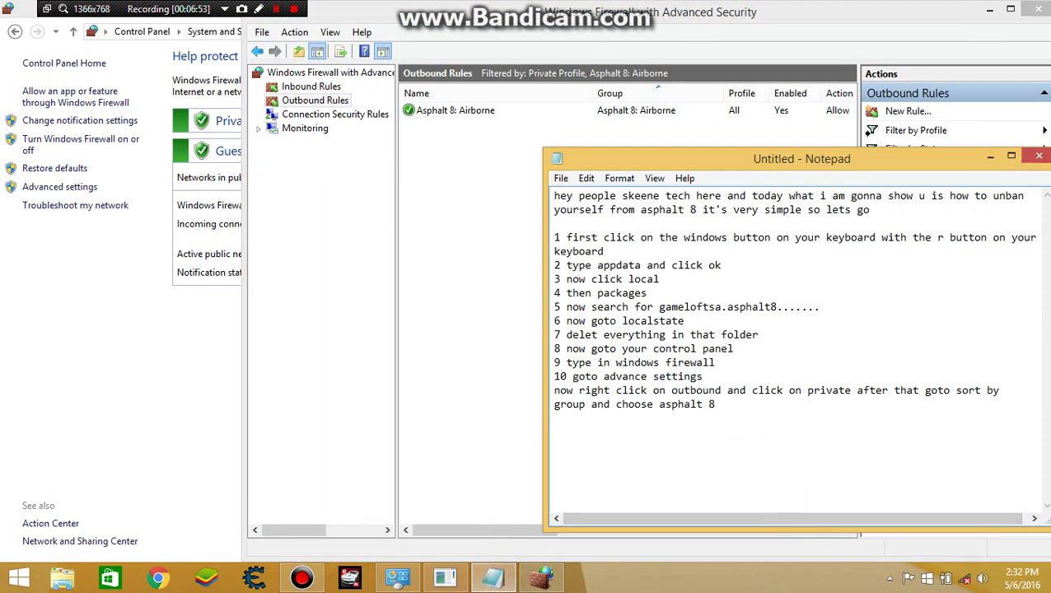
{"action": "type", "text": "1 right click"}
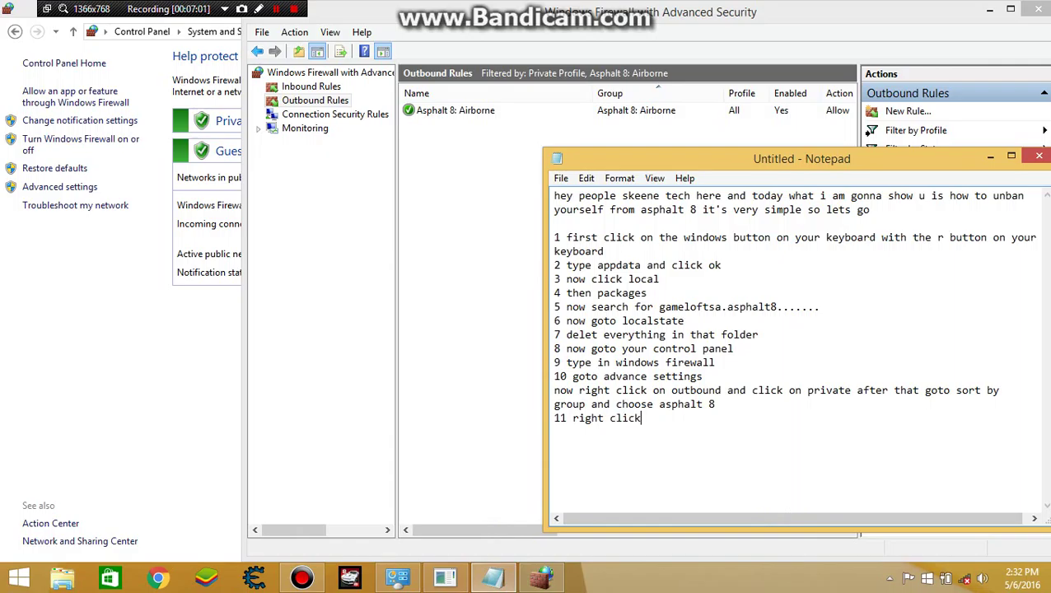
{"action": "type", "text": " it and goto properties"}
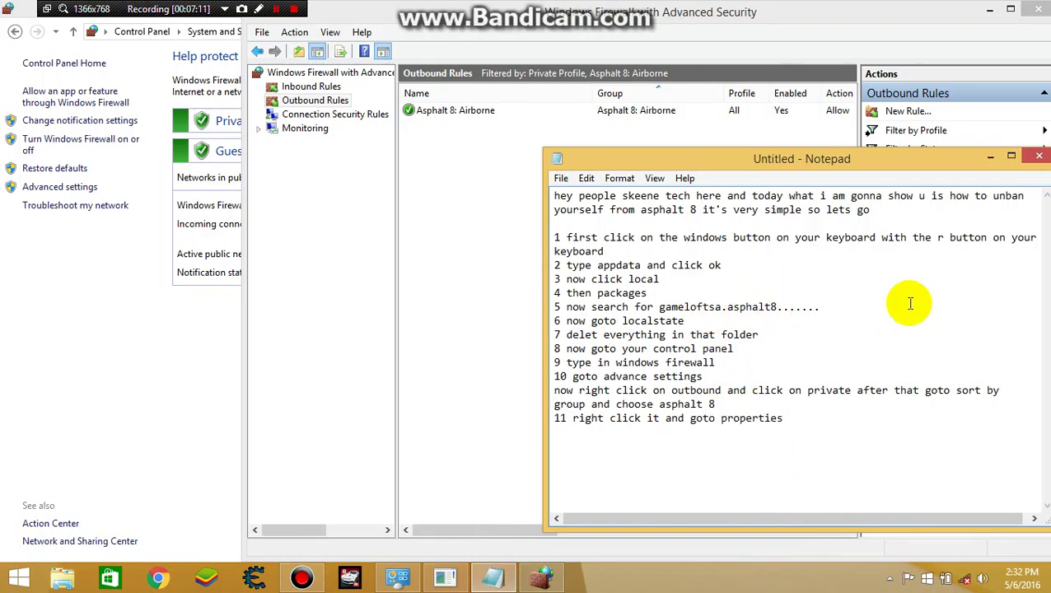
Return to the firewall window and open the properties of the Asphalt 8: Airborne outbound rule.
{"action": "left_click", "coordinate": [991, 156]}
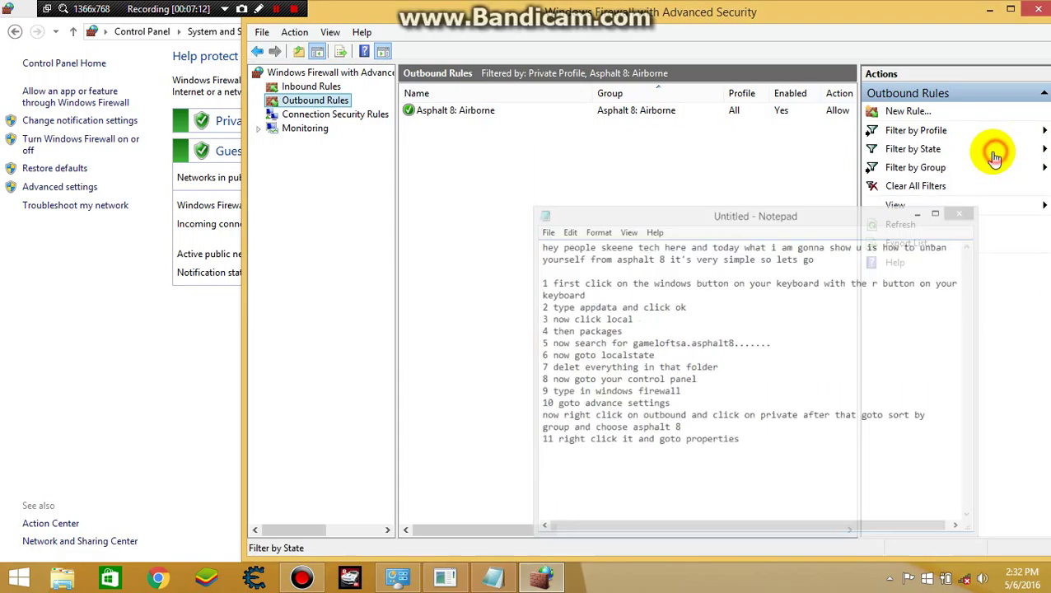
{"action": "right_click", "coordinate": [609, 113]}
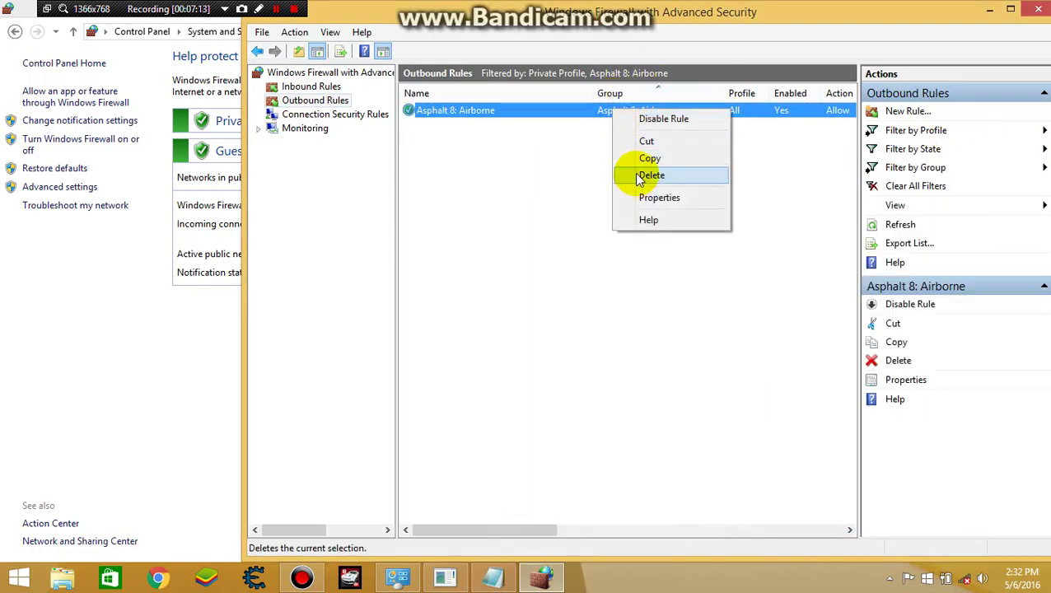
{"action": "left_click", "coordinate": [656, 197]}
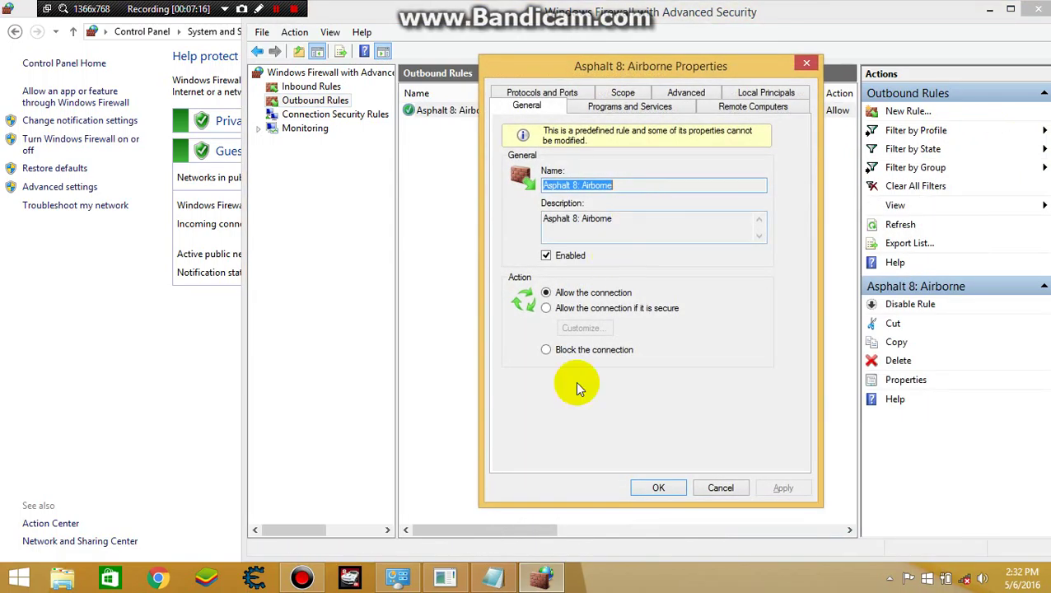
Add the line "12 click block connection" to the Notepad note, and set the Asphalt 8: Airborne rule's action to Block the connection.
{"action": "left_click", "coordinate": [492, 578]}
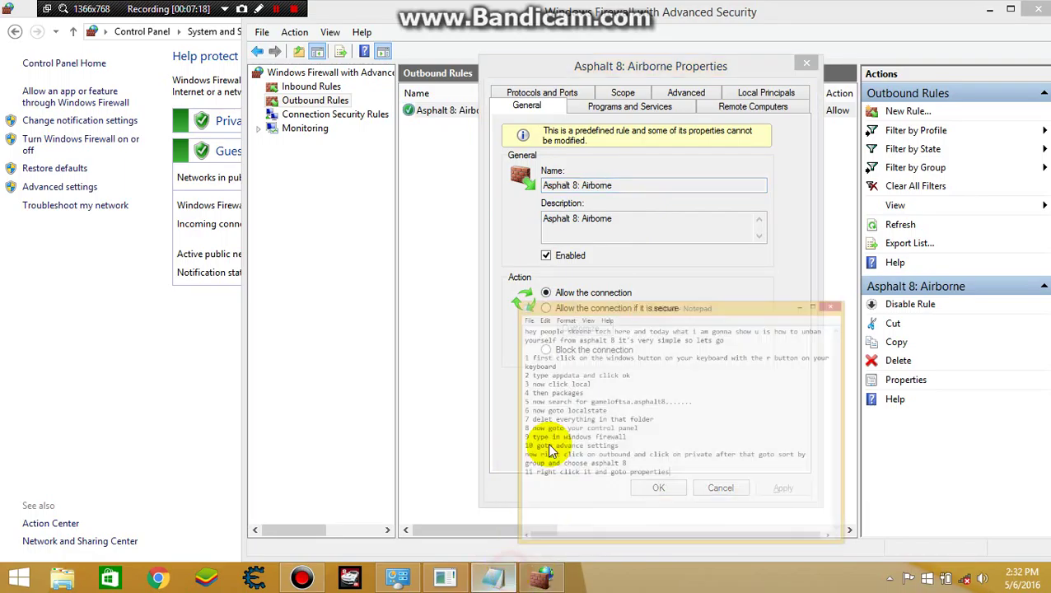
{"action": "left_click", "coordinate": [784, 420]}
{"action": "key", "text": "Return"}
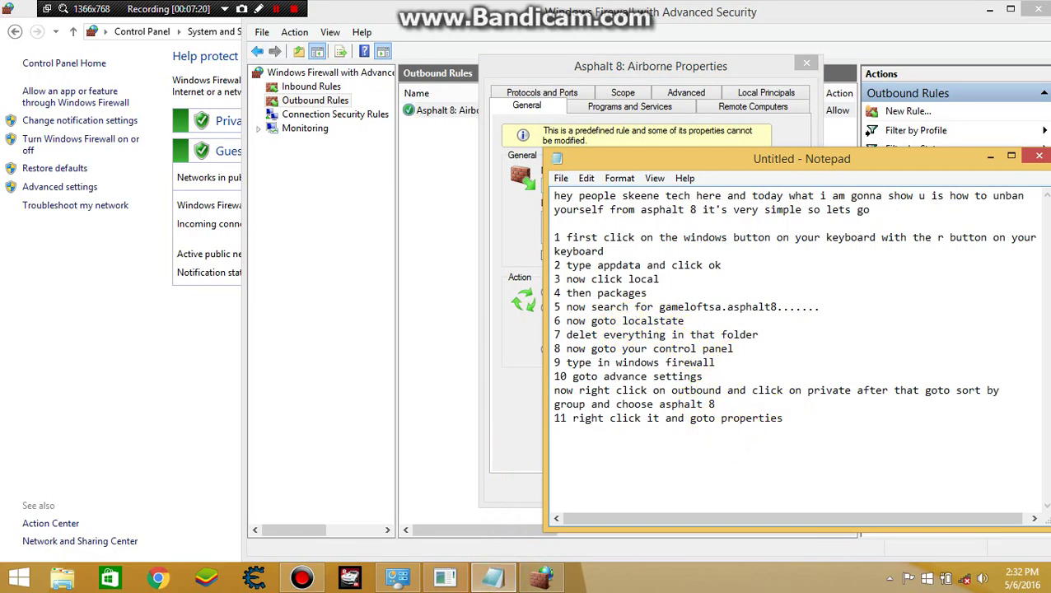
{"action": "type", "text": "12 click block c"}
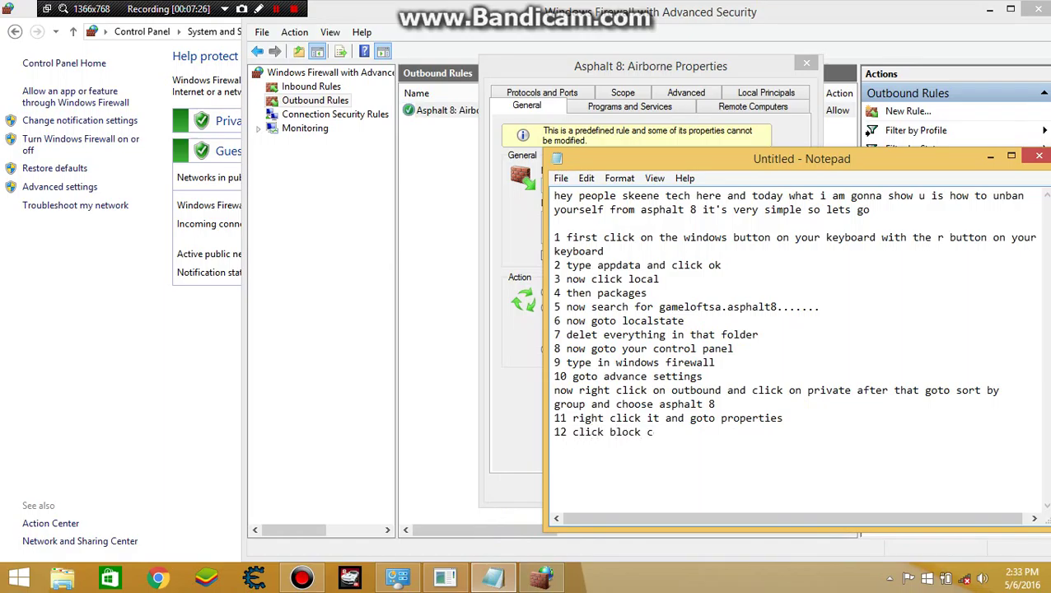
{"action": "type", "text": "onnection"}
{"action": "left_click", "coordinate": [990, 156]}
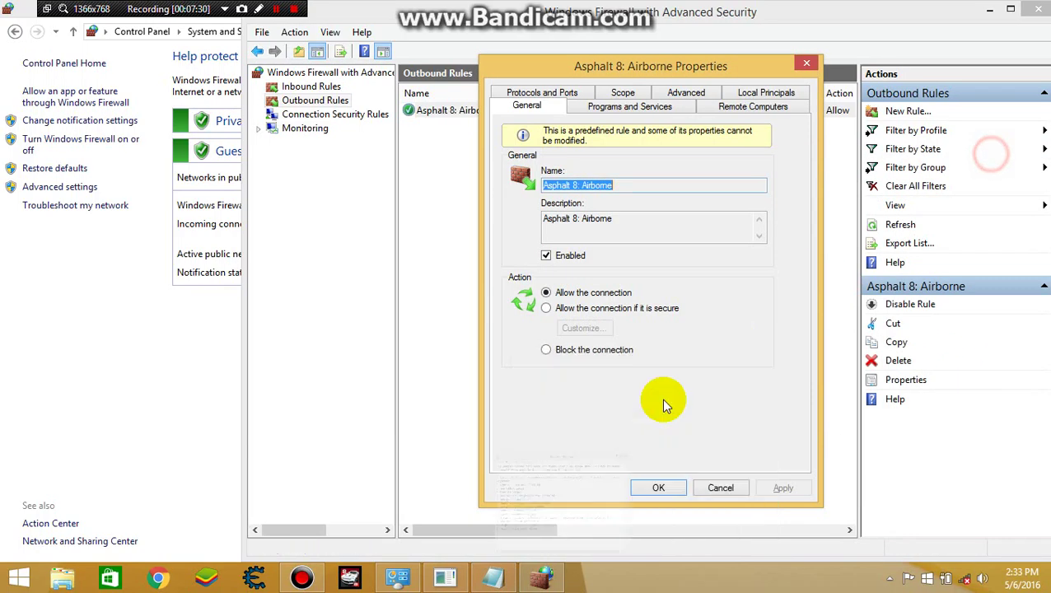
{"action": "left_click", "coordinate": [545, 348]}
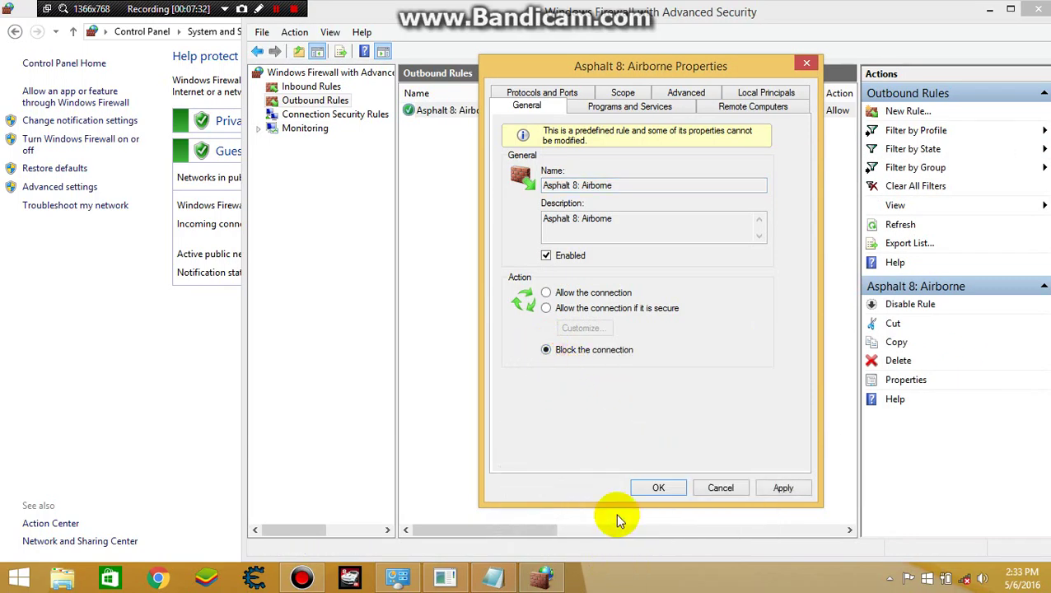
Add the line "13 then click apply and ok" to the Notepad note.
{"action": "left_click", "coordinate": [494, 570]}
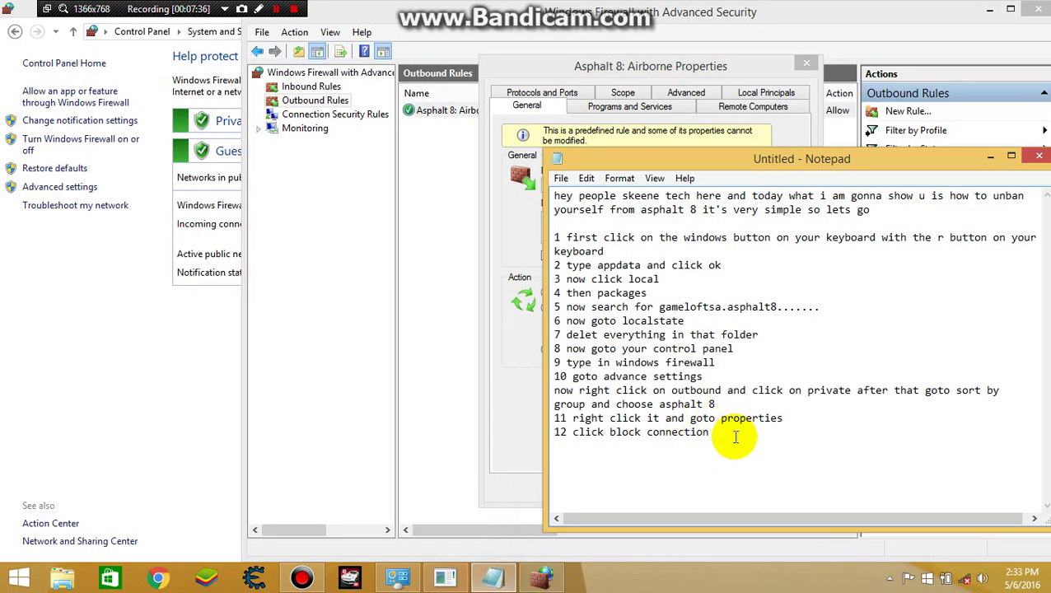
{"action": "key", "text": "Return"}
{"action": "type", "text": "1"}
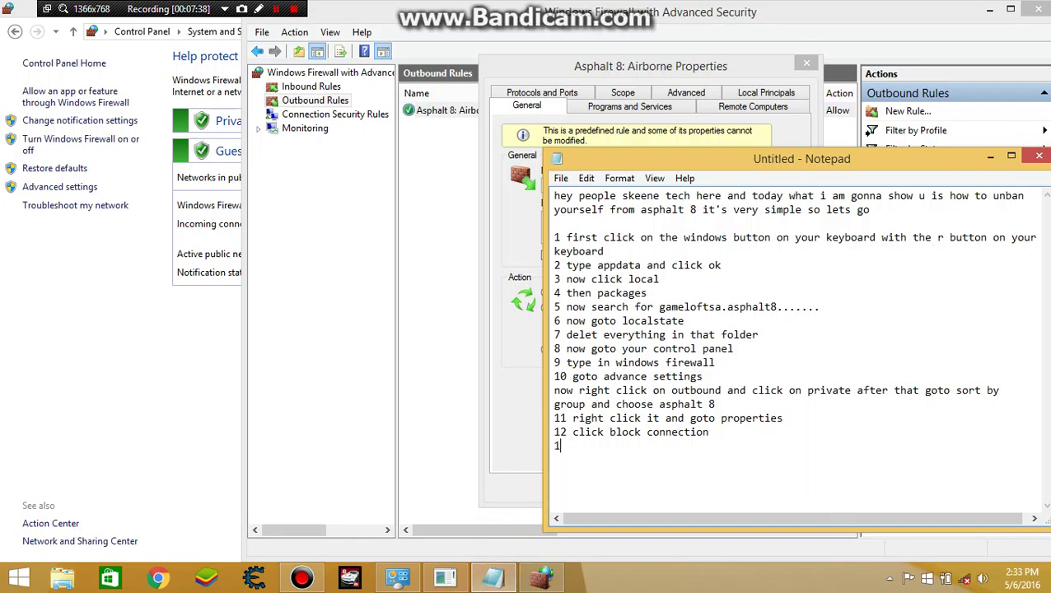
{"action": "type", "text": "3 then click apply "}
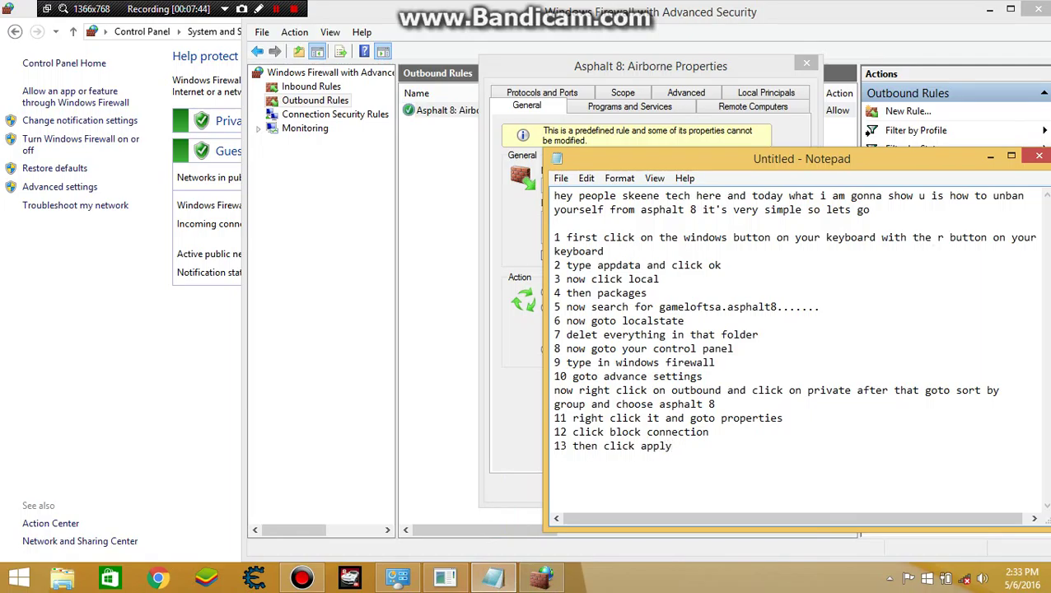
{"action": "type", "text": "and ok"}
Return to the Asphalt 8: Airborne rule's properties, apply the block action and close the dialog.
{"action": "left_click", "coordinate": [990, 155]}
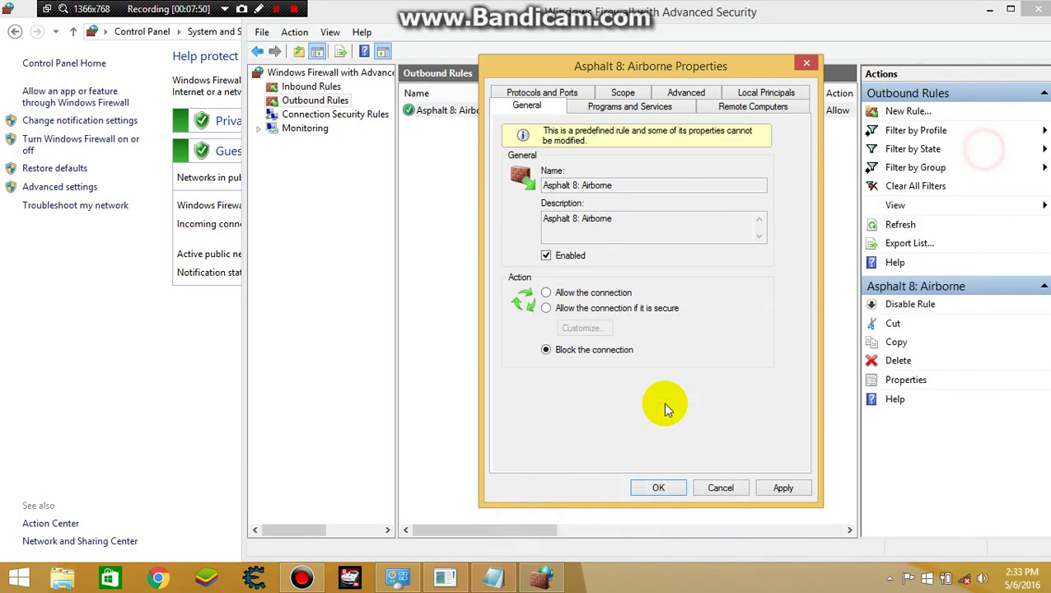
{"action": "left_click", "coordinate": [783, 487]}
{"action": "left_click", "coordinate": [675, 488]}
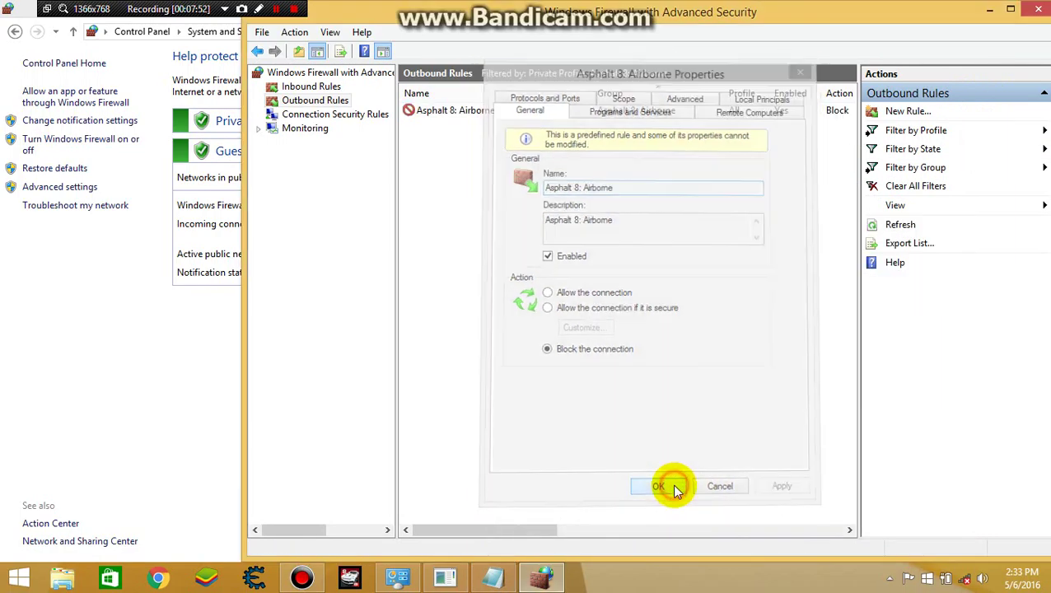
Display the firewall's inbound rules.
{"action": "left_click", "coordinate": [285, 87]}
{"action": "right_click", "coordinate": [285, 86]}
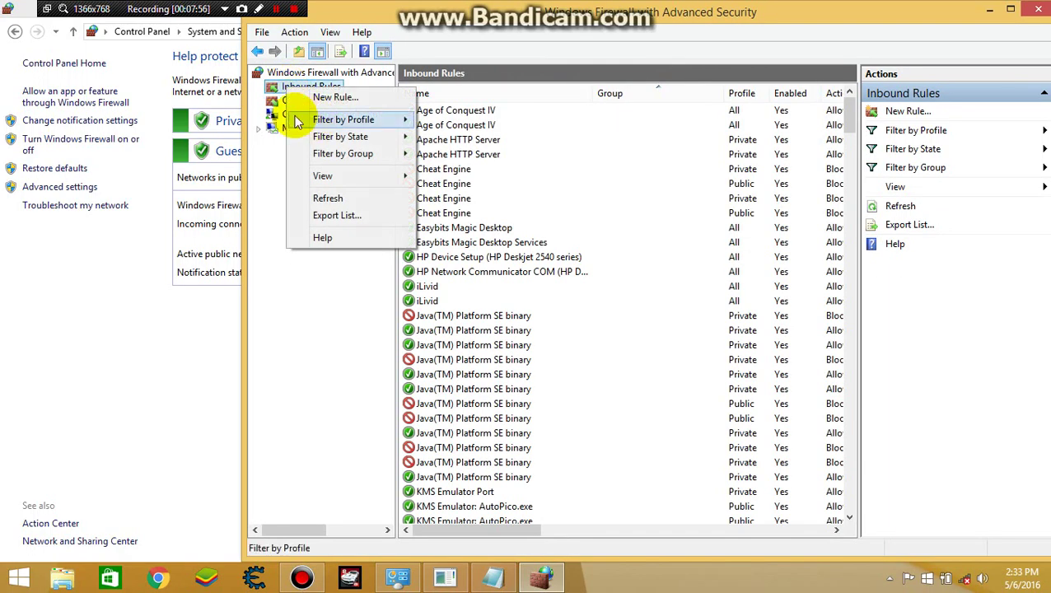
{"action": "left_click", "coordinate": [373, 297]}
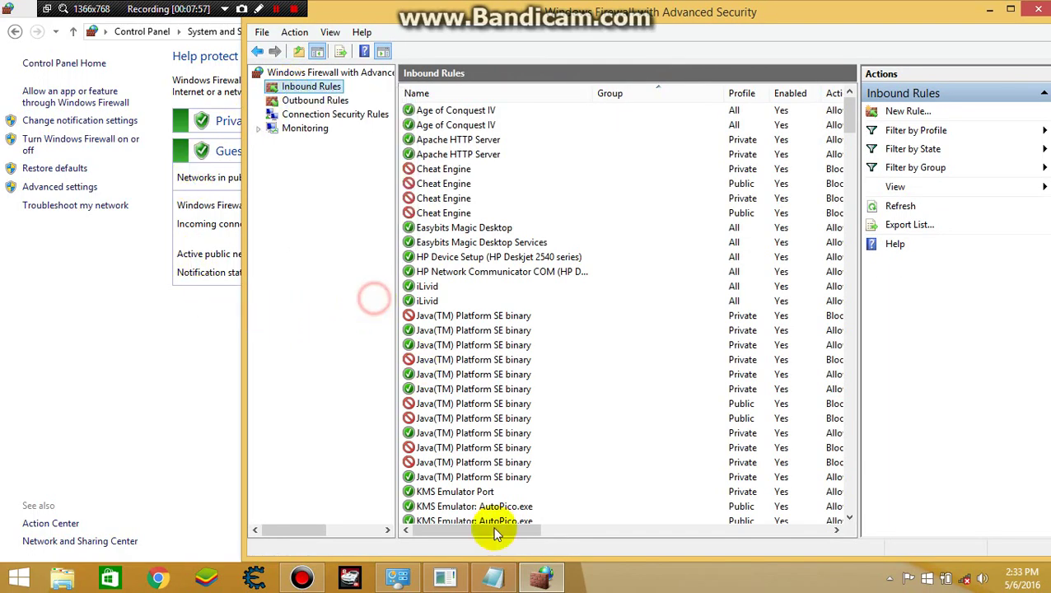
Add the line "14 now goto inbound rules right click and do the same" to the Notepad note.
{"action": "left_click", "coordinate": [498, 576]}
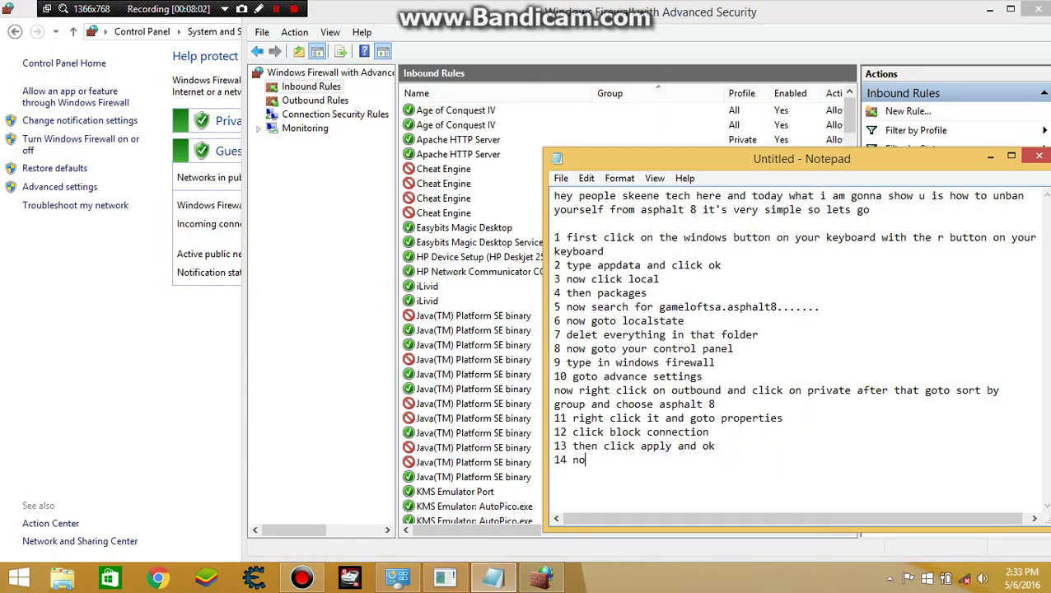
{"action": "type", "text": "14 now goto inbound r"}
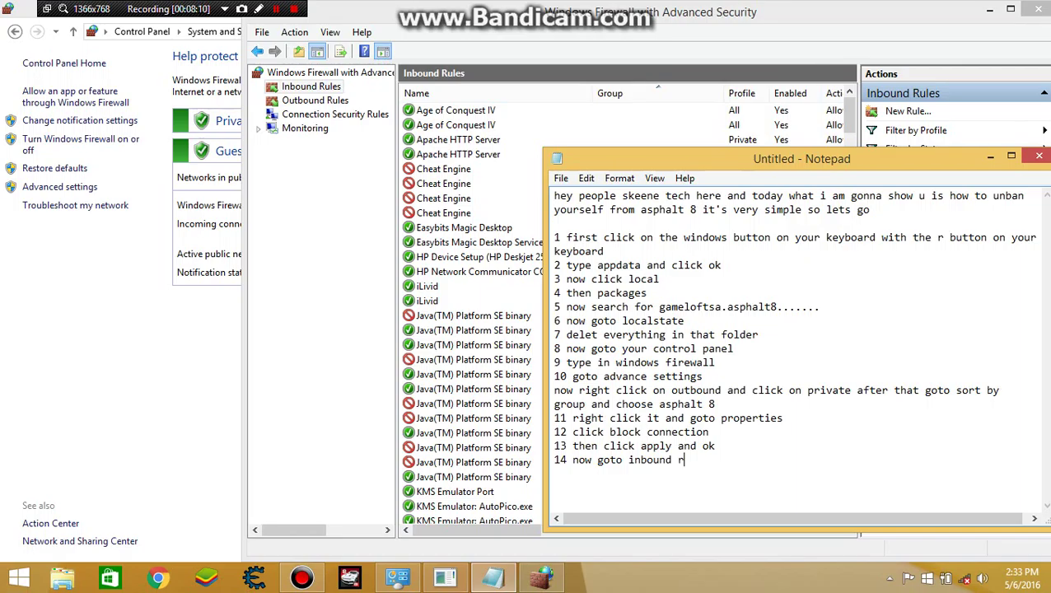
{"action": "type", "text": "ules right clic"}
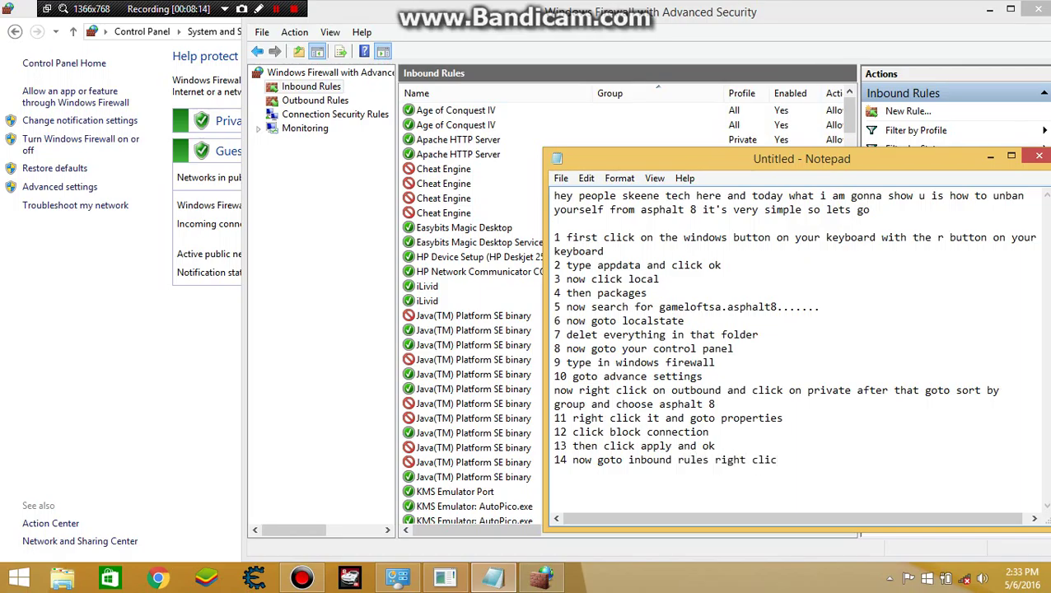
{"action": "type", "text": "k and do the same"}
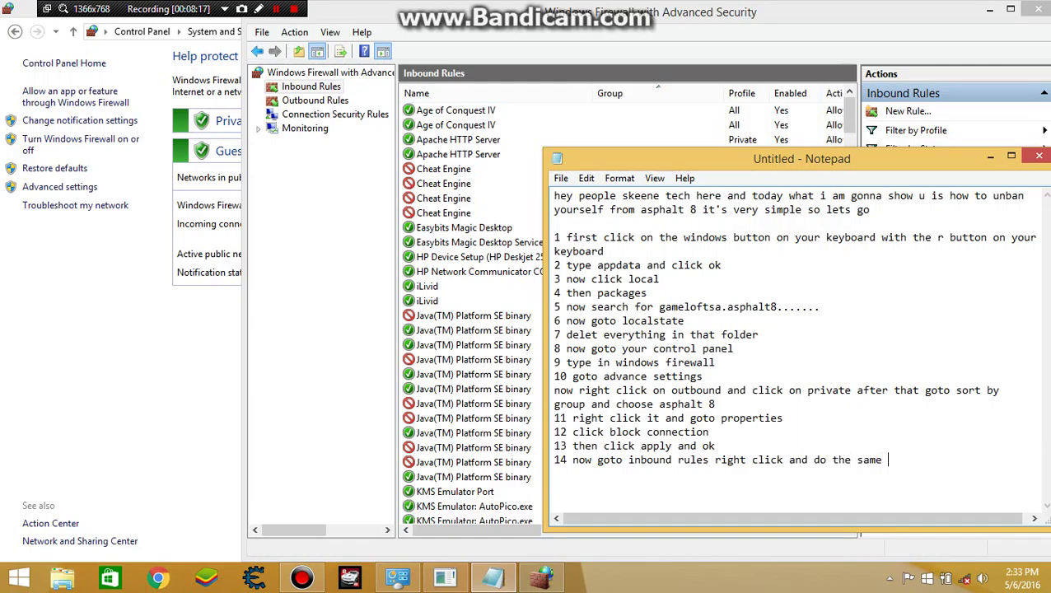
Complete line 14 of the Notepad note with the word "thing" and minimize the note.
{"action": "type", "text": " thing"}
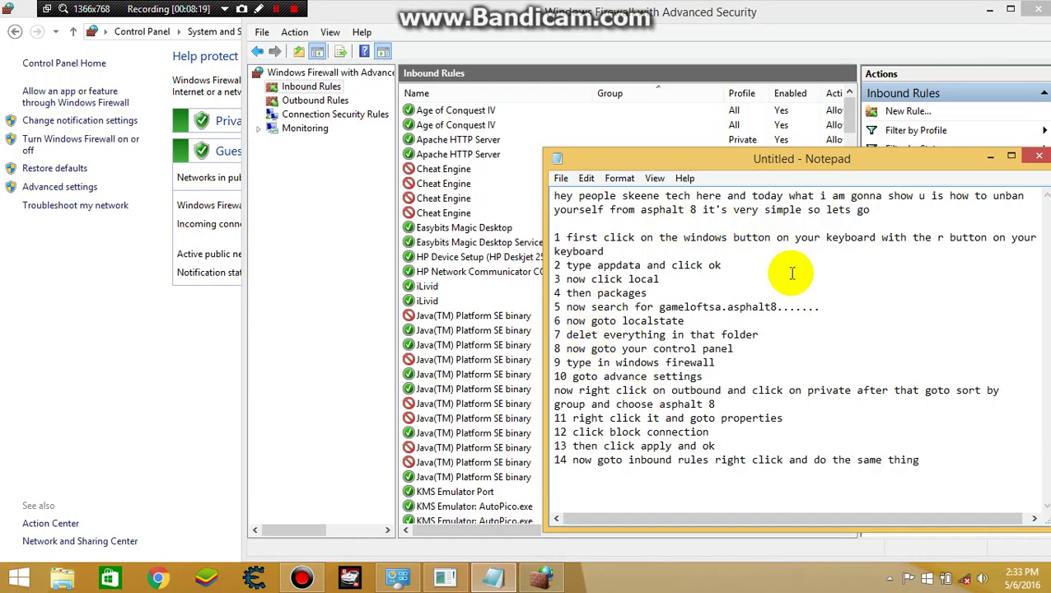
{"action": "left_click", "coordinate": [991, 161]}
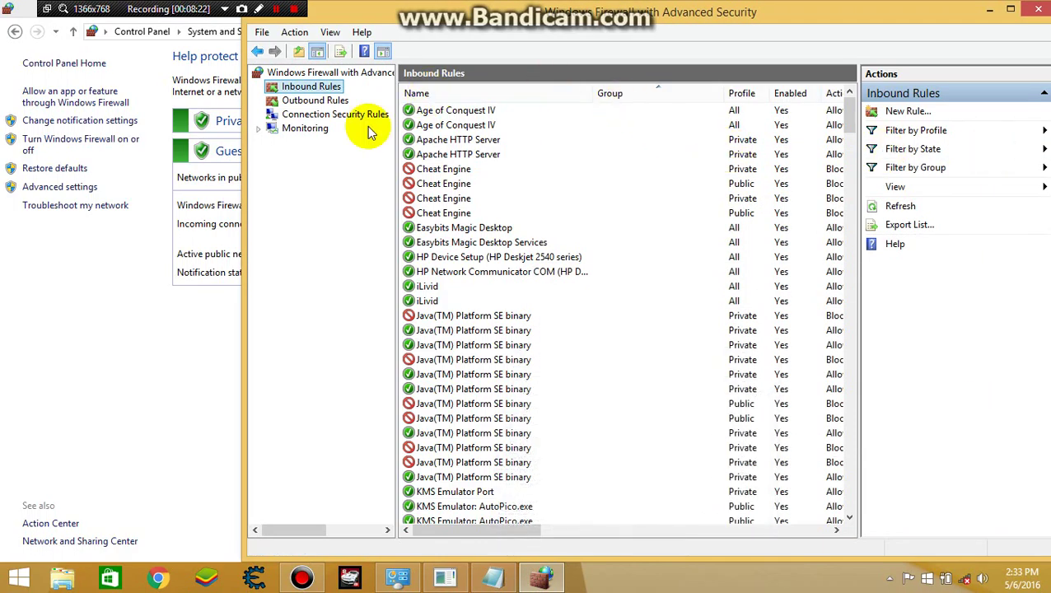
Filter the firewall's inbound rules by the Asphalt 8: Airborne group.
{"action": "right_click", "coordinate": [302, 87]}
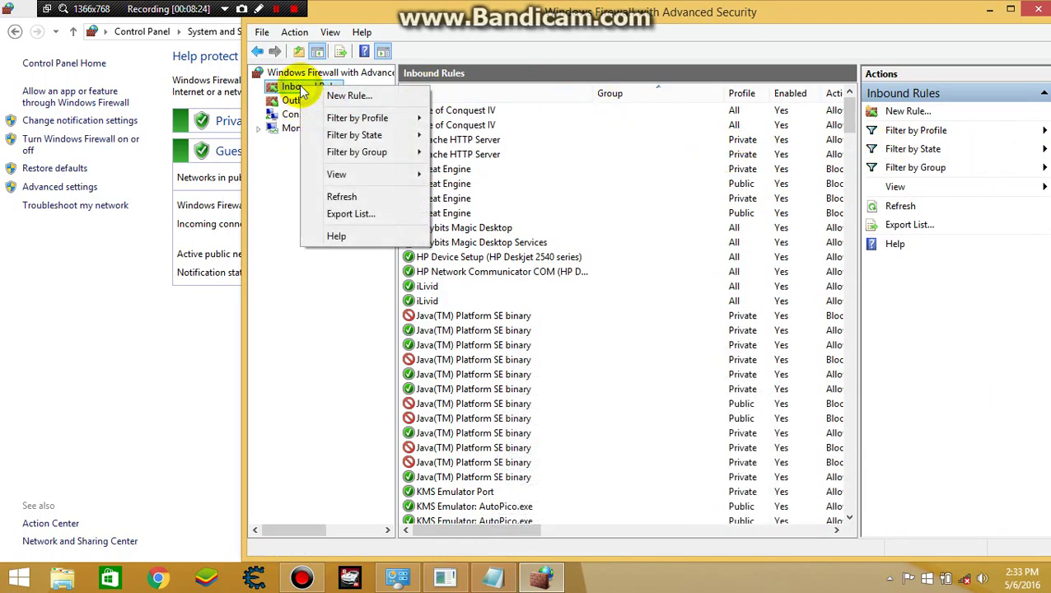
{"action": "mouse_move", "coordinate": [356, 153]}
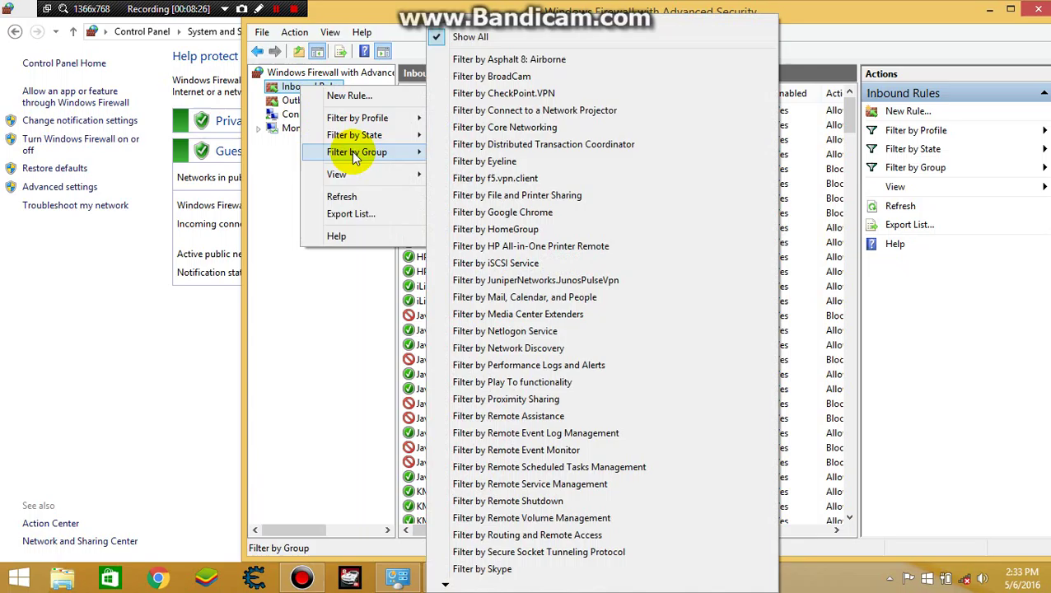
{"action": "left_click", "coordinate": [465, 61]}
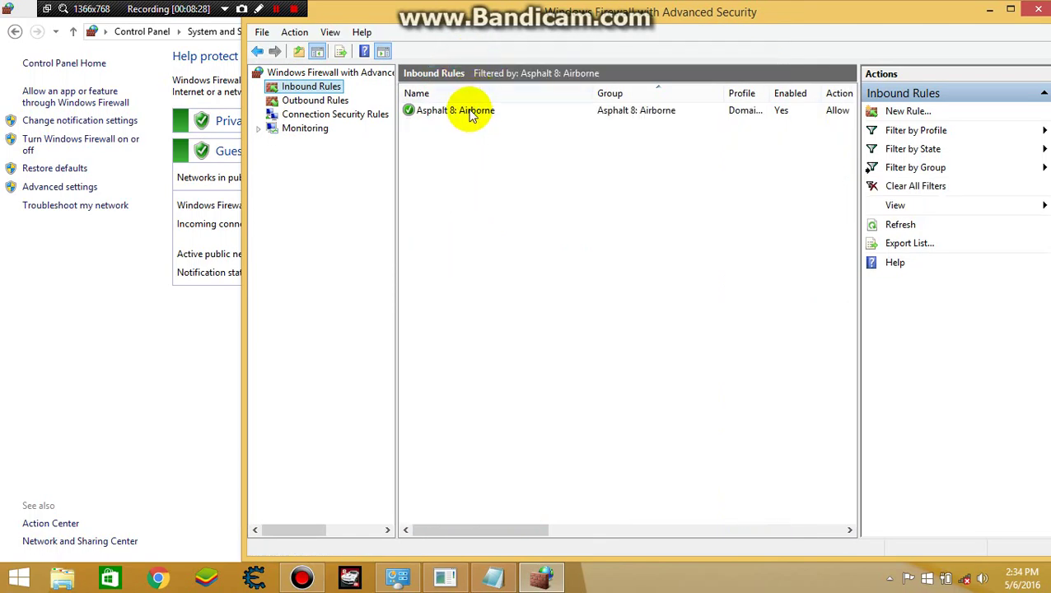
Set the Asphalt 8: Airborne inbound rule to block the connection, apply it and close its properties.
{"action": "left_click", "coordinate": [470, 113]}
{"action": "right_click", "coordinate": [470, 113]}
{"action": "left_click", "coordinate": [519, 197]}
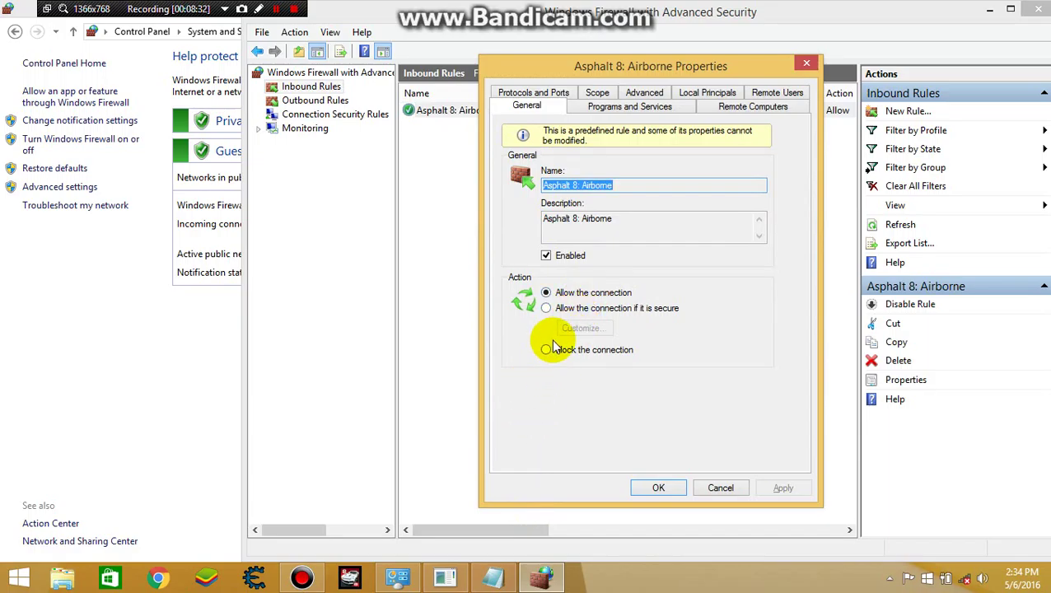
{"action": "left_click", "coordinate": [545, 349]}
{"action": "left_click", "coordinate": [786, 487]}
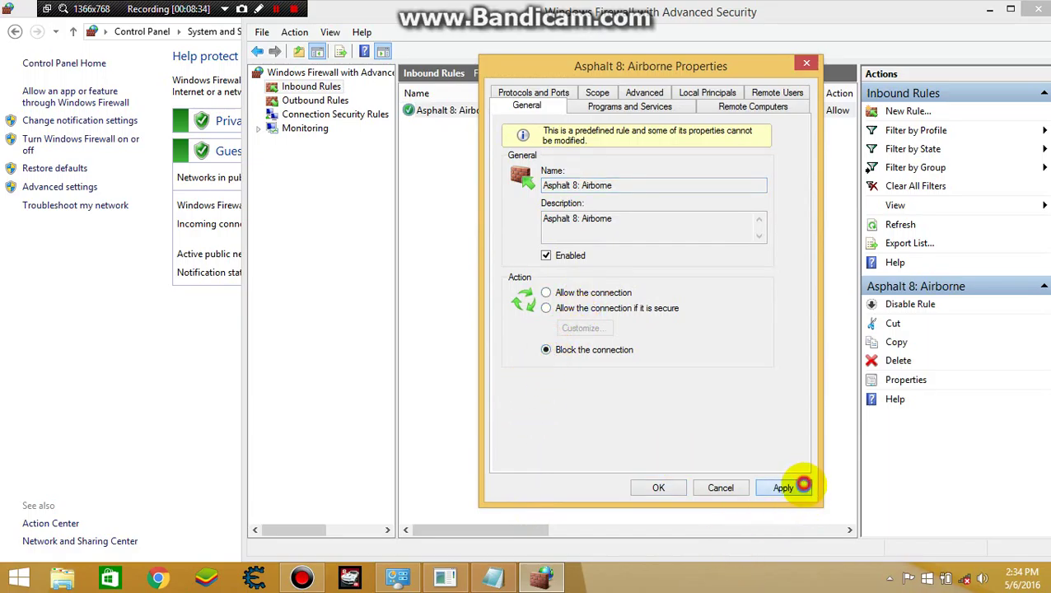
{"action": "left_click", "coordinate": [668, 484]}
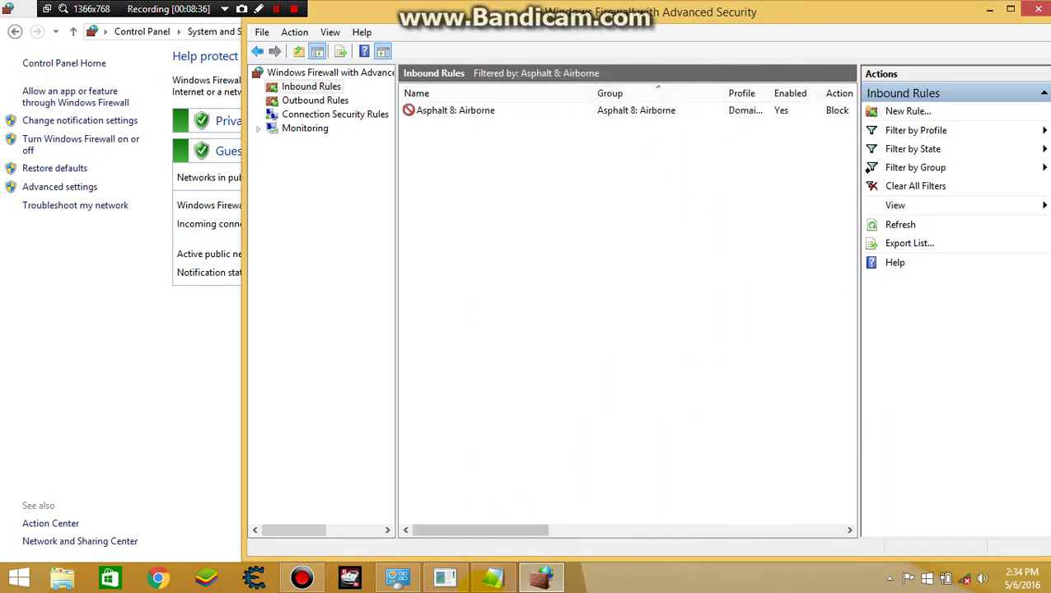
Add the line "15 note all your progress will be gone" to the Notepad note.
{"action": "left_click", "coordinate": [492, 578]}
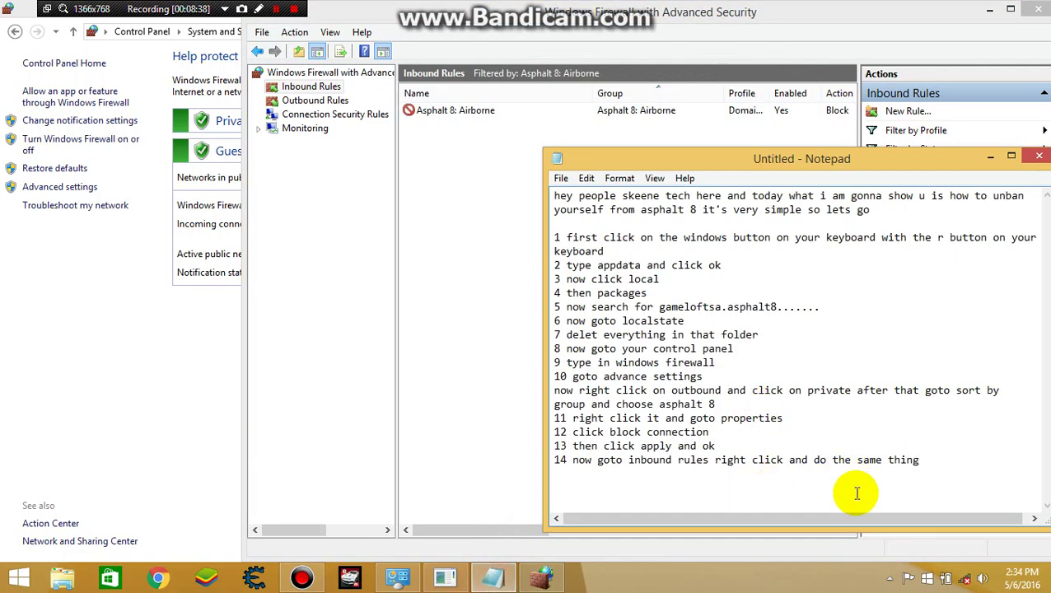
{"action": "key", "text": "Return"}
{"action": "type", "text": "15 n"}
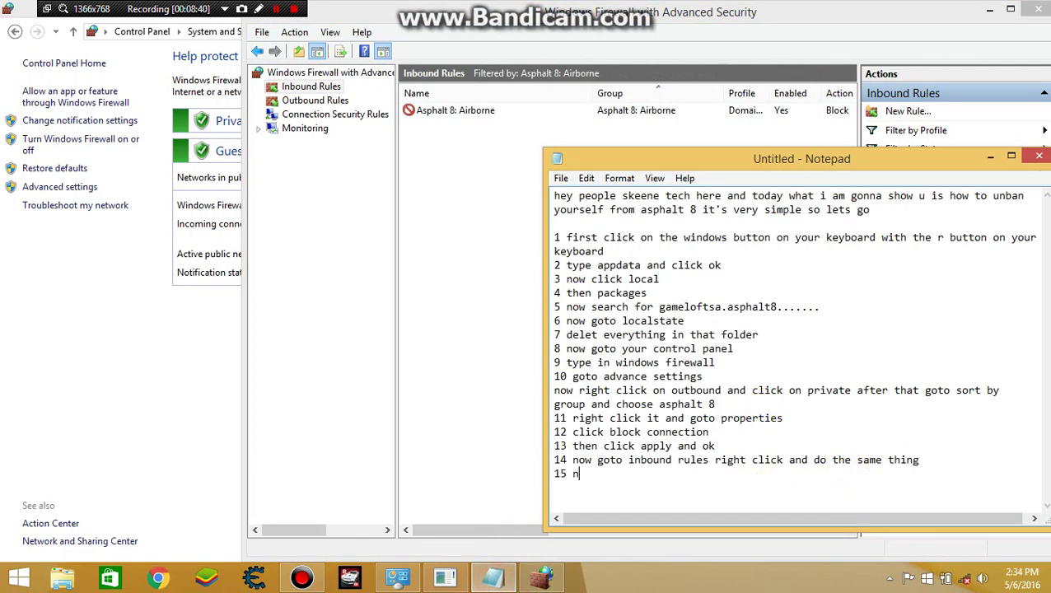
{"action": "type", "text": "ote all your pr"}
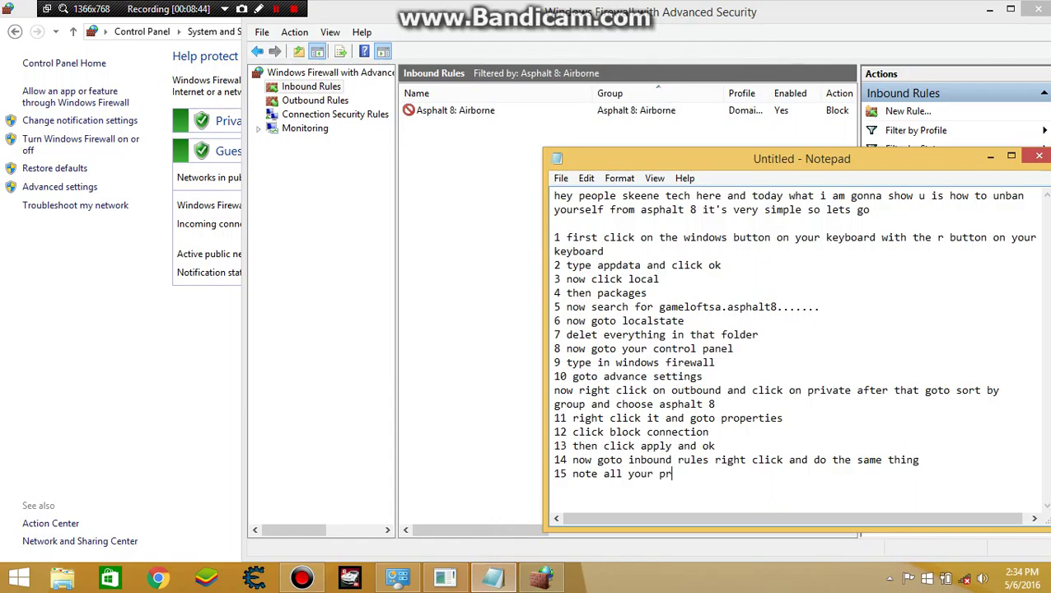
{"action": "type", "text": "ogress will be gone"}
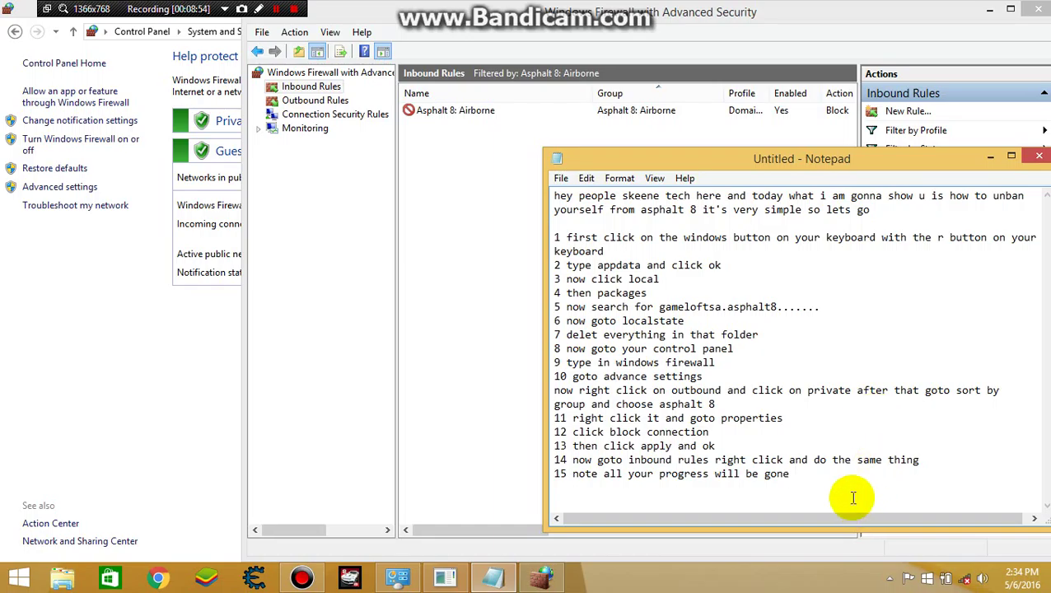
Minimize the note and close both the advanced firewall window and the Control Panel's Windows Firewall window.
{"action": "left_click", "coordinate": [990, 157]}
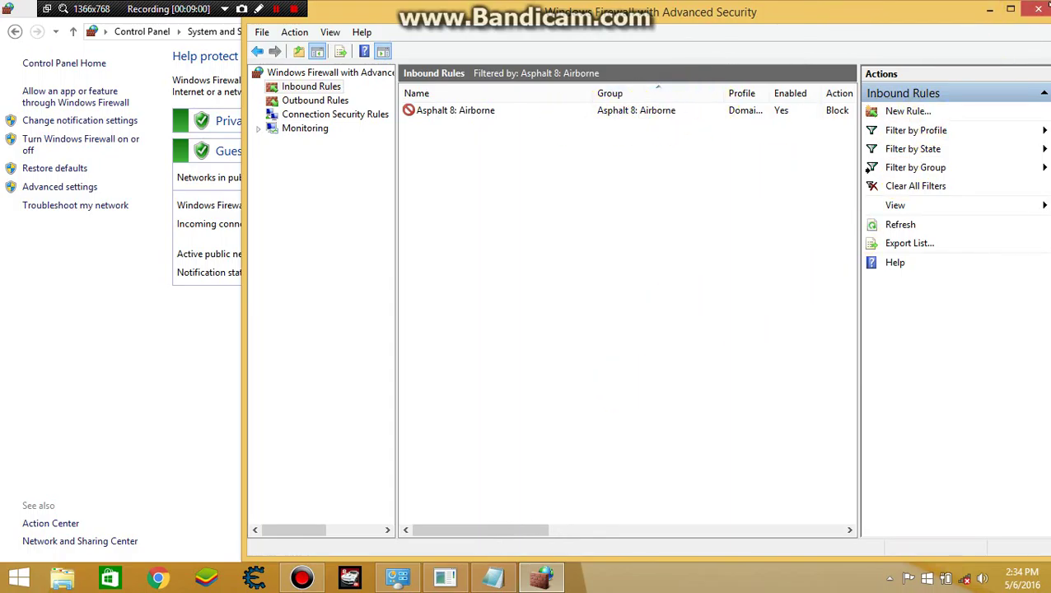
{"action": "left_click", "coordinate": [1039, 9]}
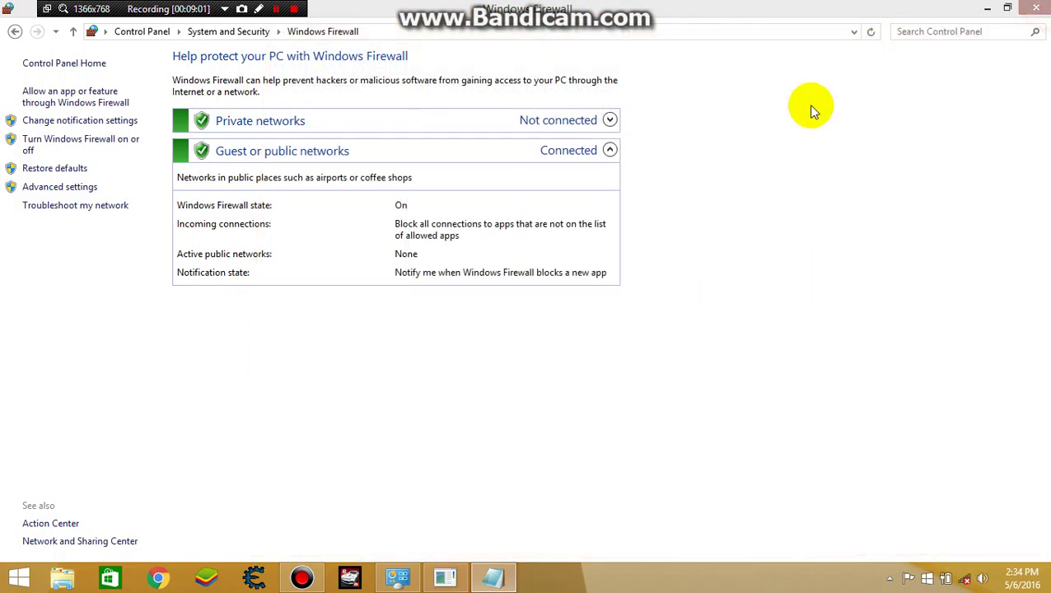
{"action": "left_click", "coordinate": [1037, 10]}
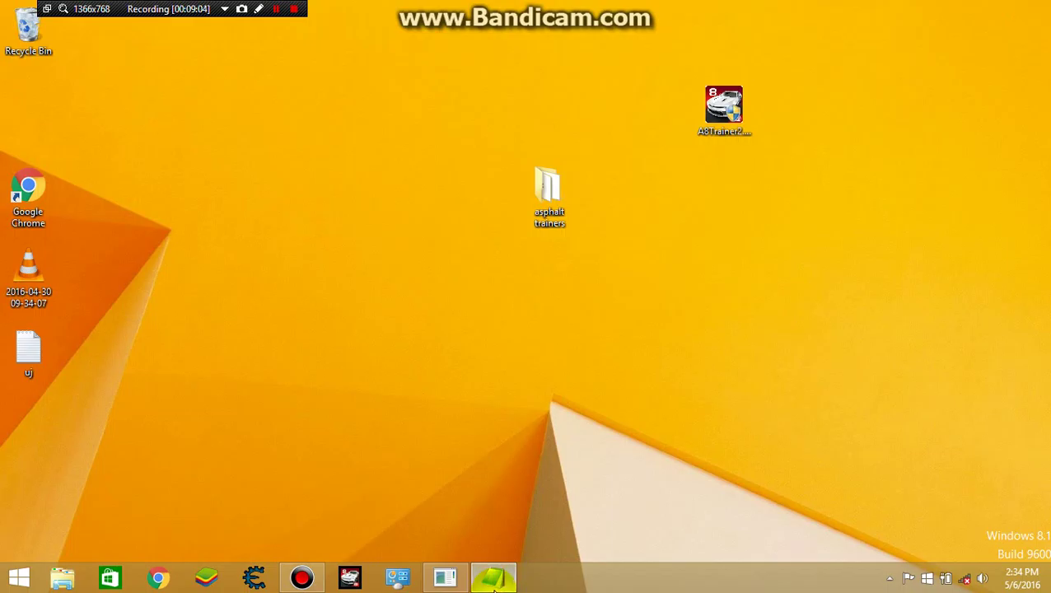
Add the line "16 open back asphalt 8" to the Notepad note.
{"action": "left_click", "coordinate": [495, 581]}
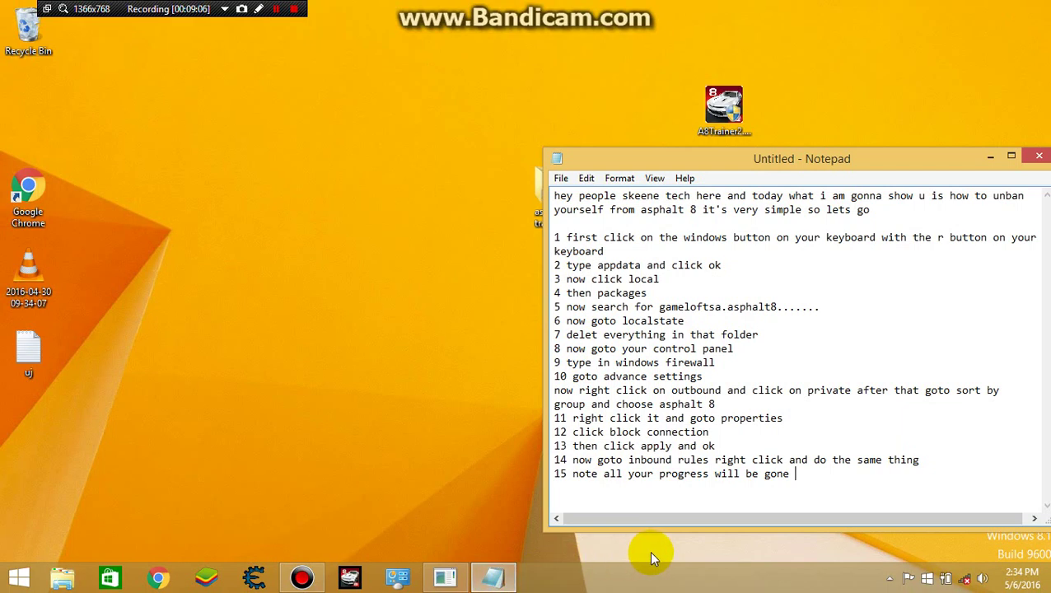
{"action": "key", "text": "Return"}
{"action": "type", "text": "16 open back aspha"}
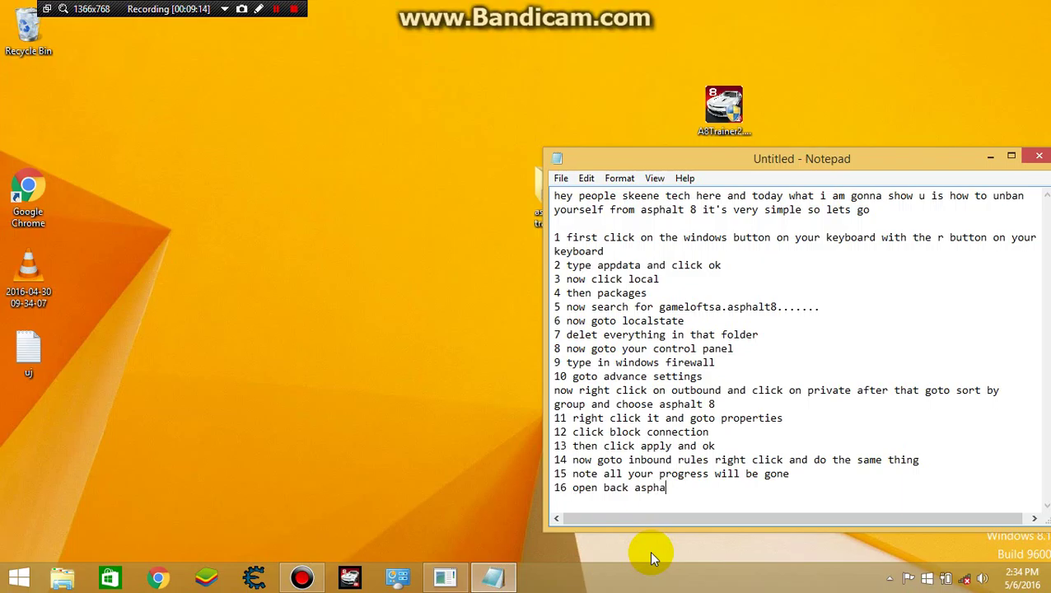
{"action": "type", "text": "lt 8"}
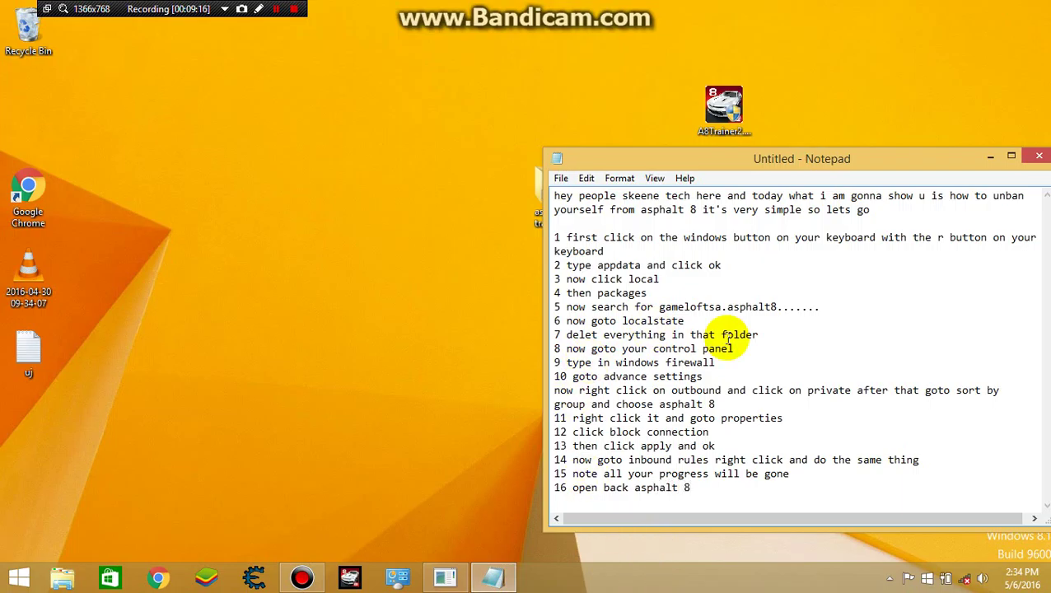
Minimize the note, launch Asphalt 8 and decline its toast notifications.
{"action": "left_click", "coordinate": [990, 156]}
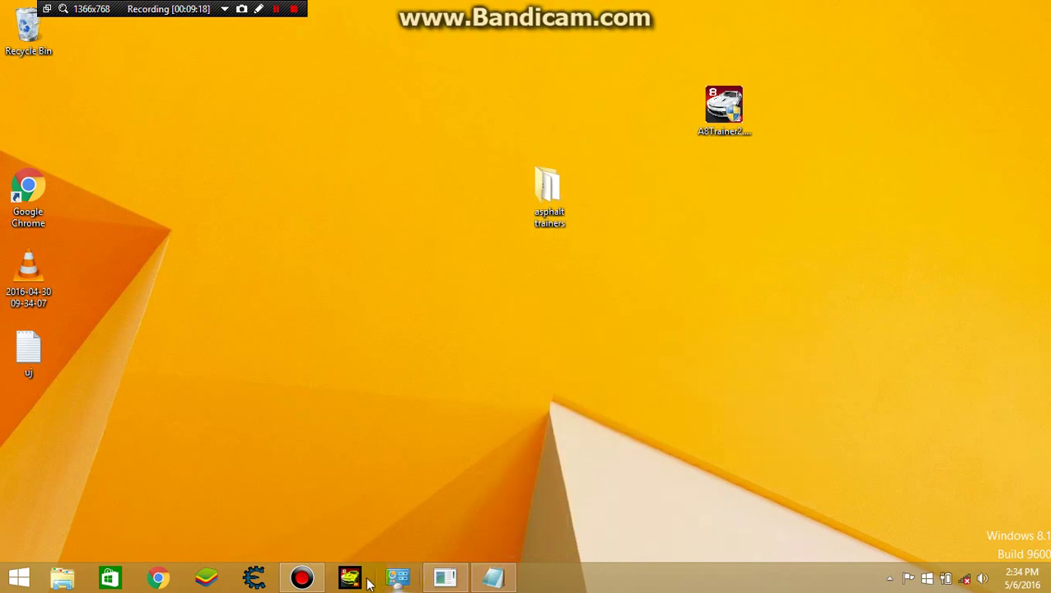
{"action": "left_click", "coordinate": [350, 578]}
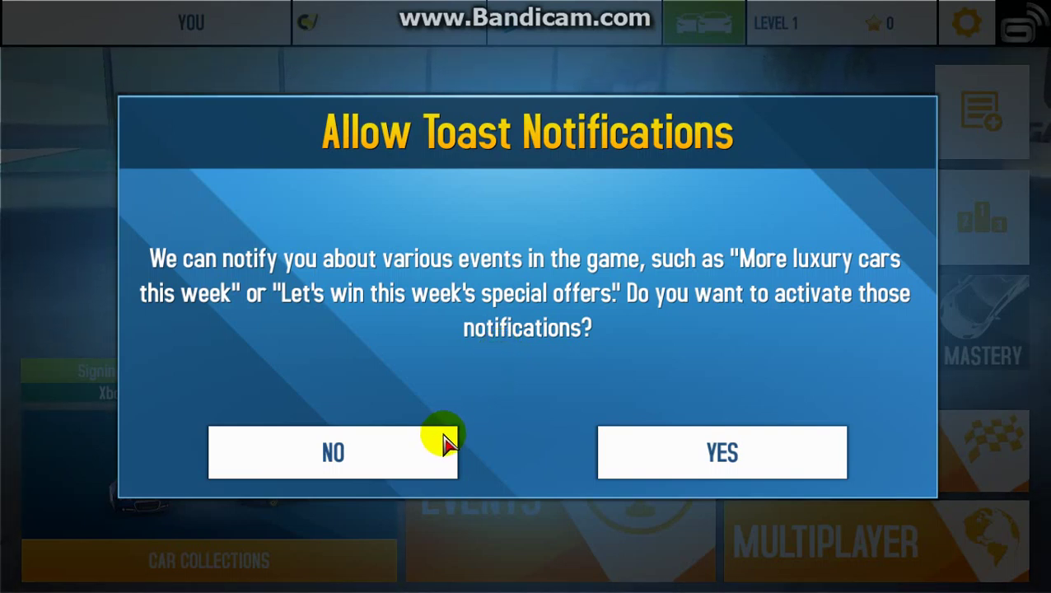
{"action": "left_click", "coordinate": [432, 440]}
Enter the age 21, choose Male and accept the game's terms.
{"action": "left_click", "coordinate": [558, 233]}
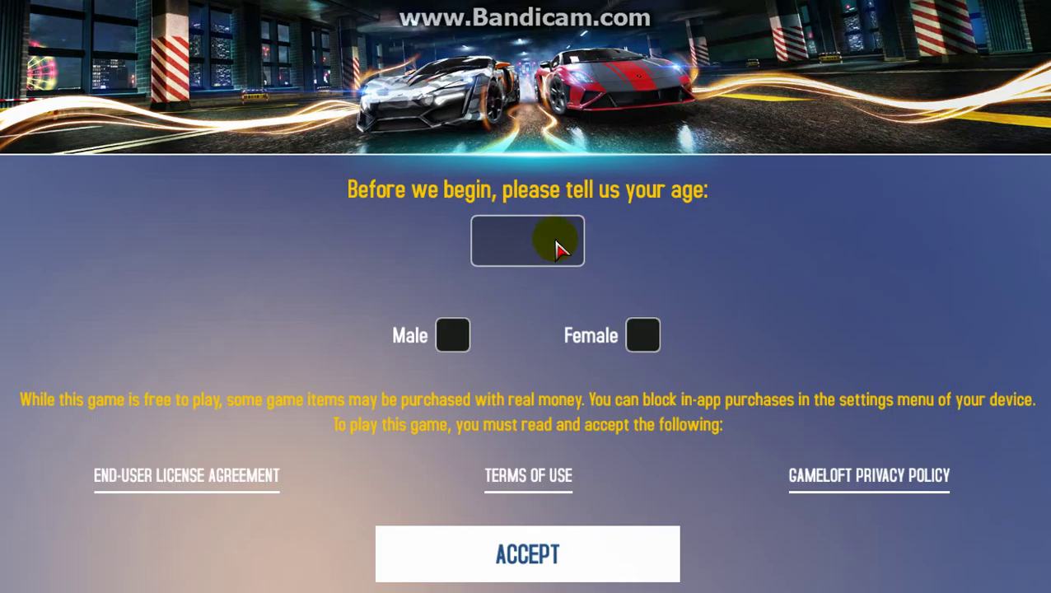
{"action": "type", "text": "21"}
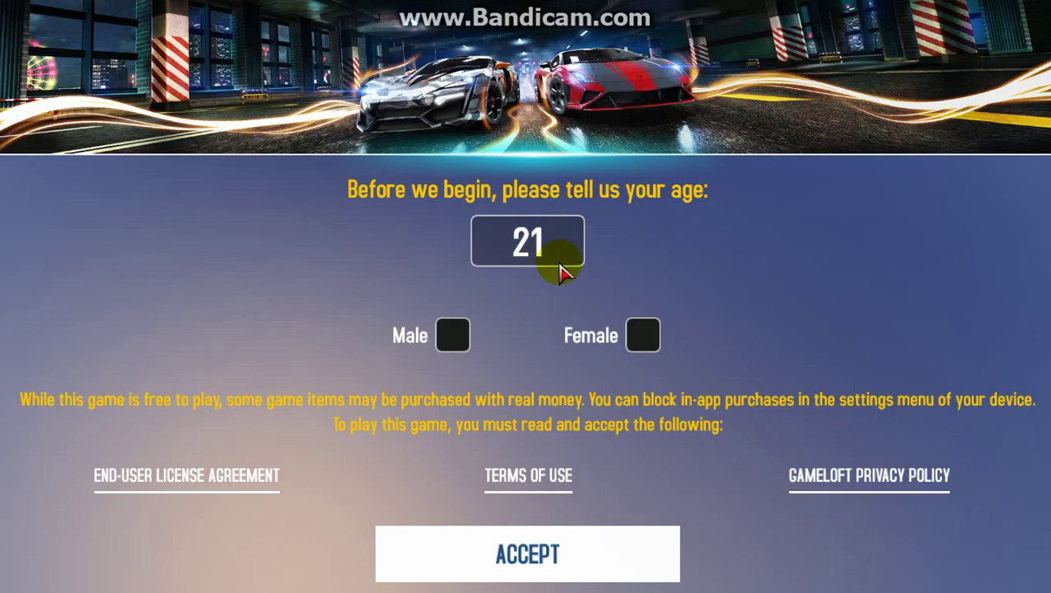
{"action": "left_click", "coordinate": [453, 334]}
{"action": "left_click", "coordinate": [491, 539]}
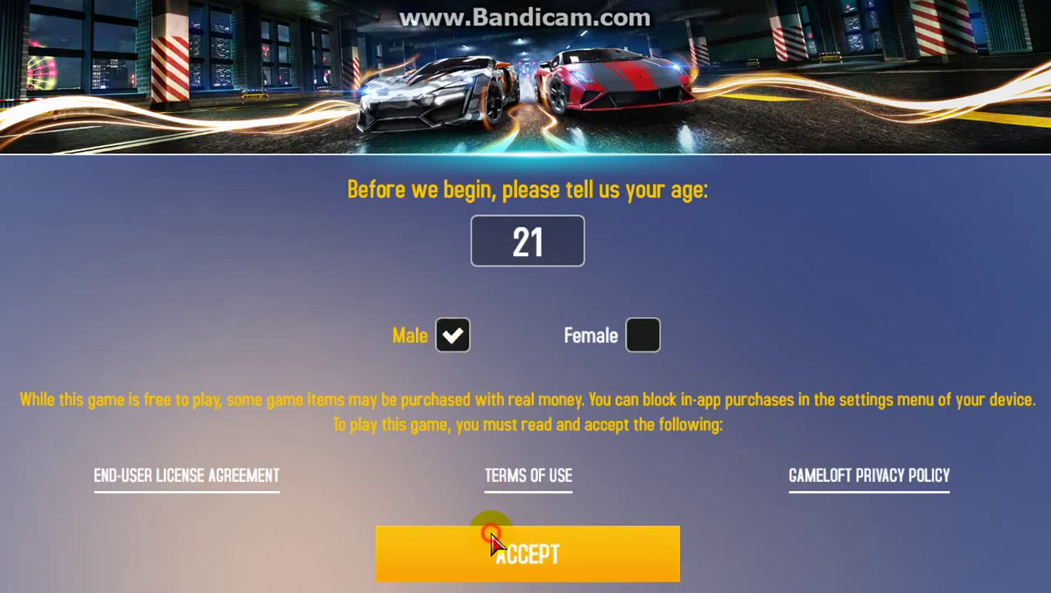
Page through the What's New announcements and dismiss them to reach the game's main menu.
{"action": "left_click", "coordinate": [678, 539]}
{"action": "left_click", "coordinate": [678, 539]}
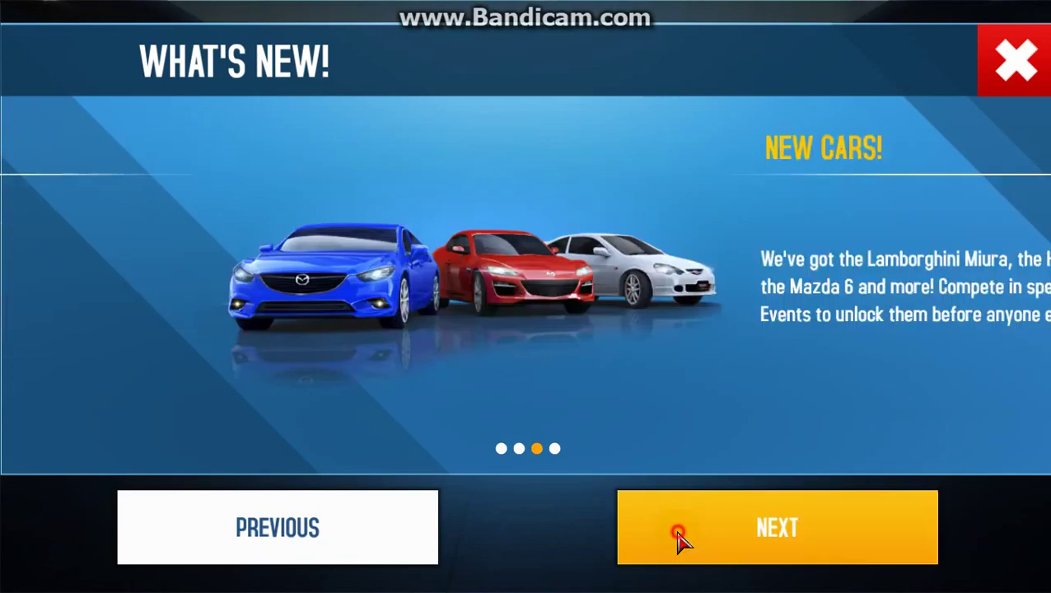
{"action": "left_click", "coordinate": [677, 540]}
{"action": "left_click", "coordinate": [579, 548]}
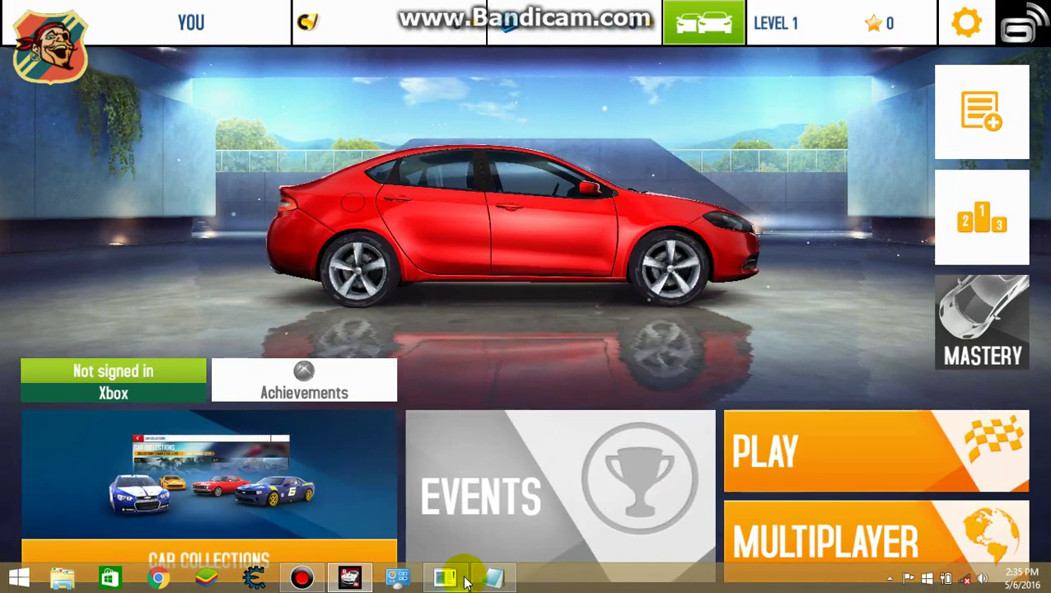
Return to the Notepad note and add the line "17 thanks for watching check out ma video".
{"action": "left_click", "coordinate": [492, 579]}
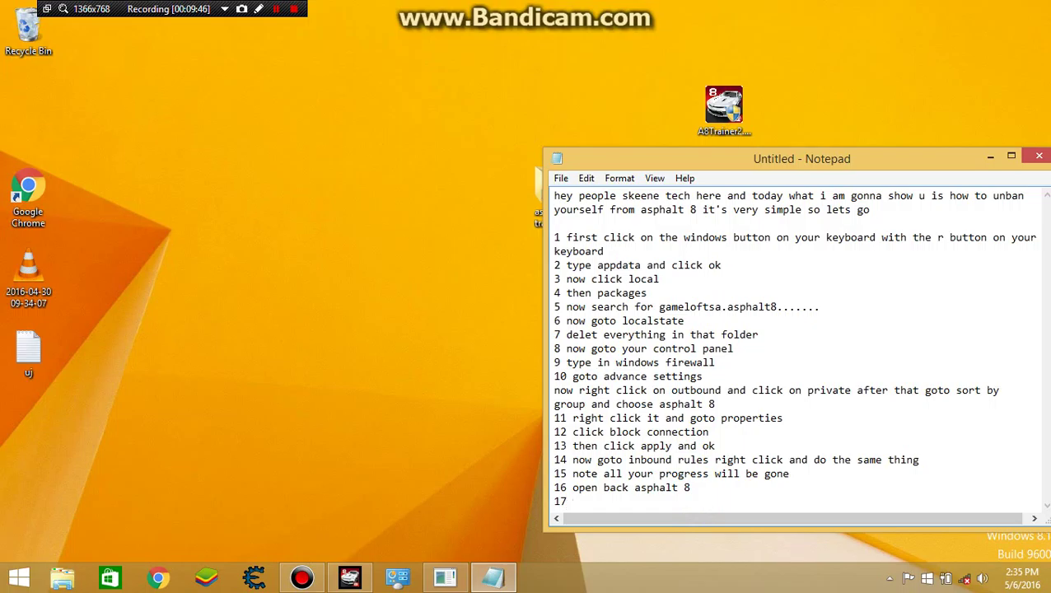
{"action": "type", "text": "ks for watc"}
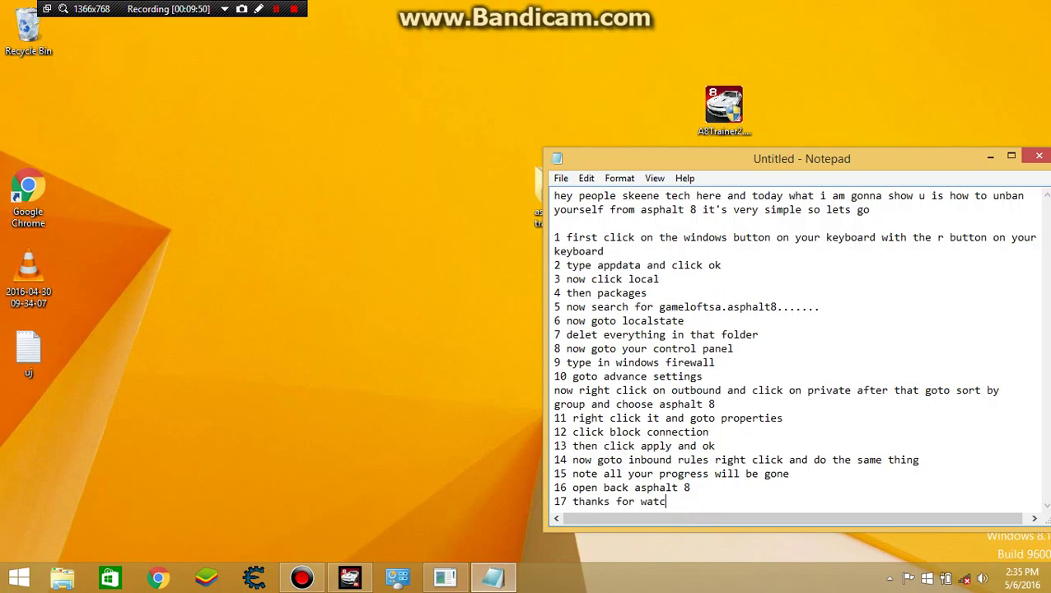
{"action": "type", "text": "hing check out ma"}
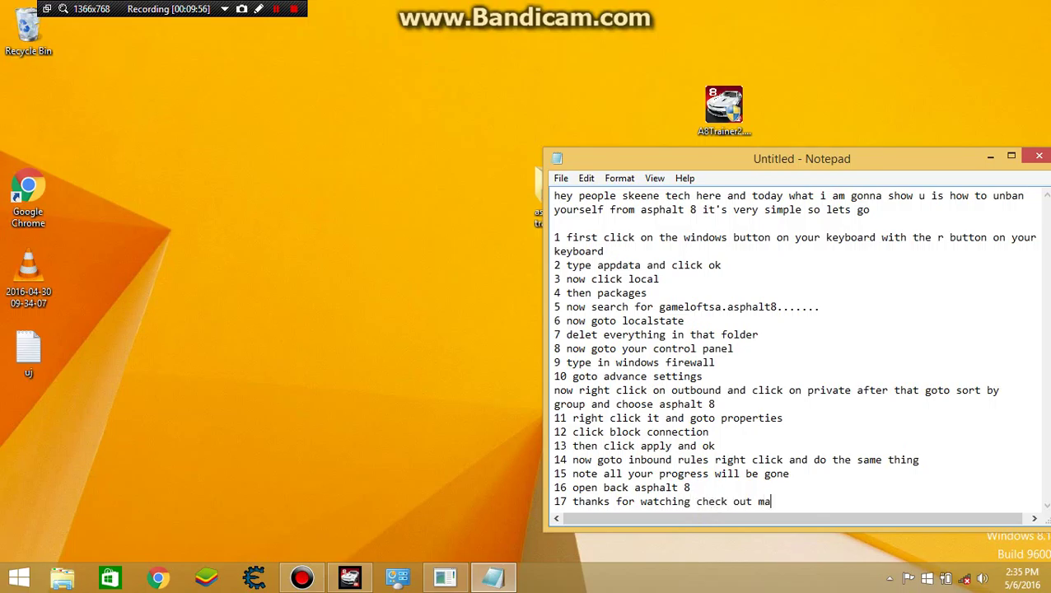
{"action": "type", "text": " video"}
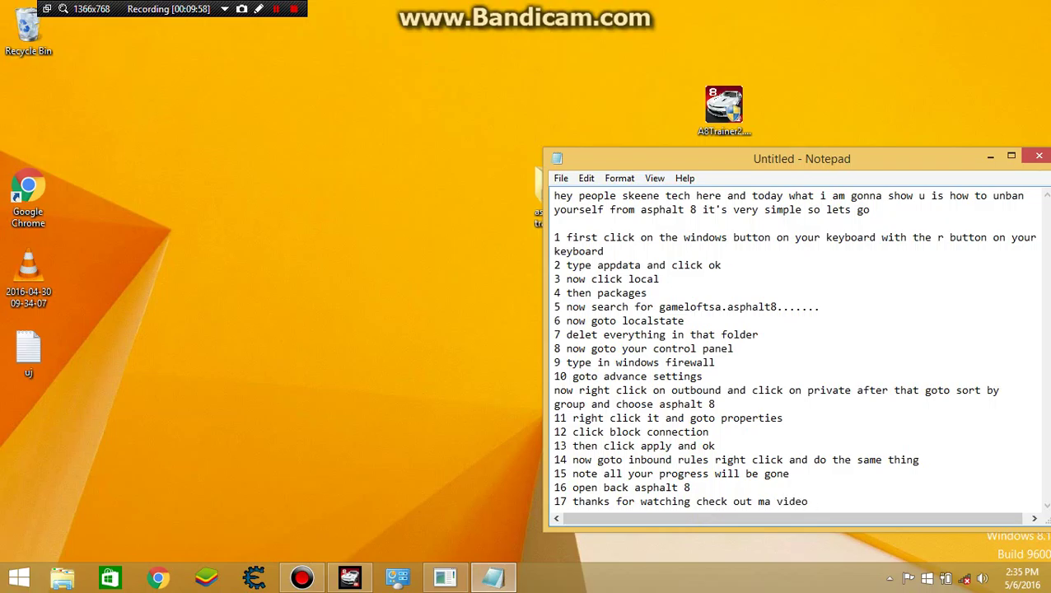